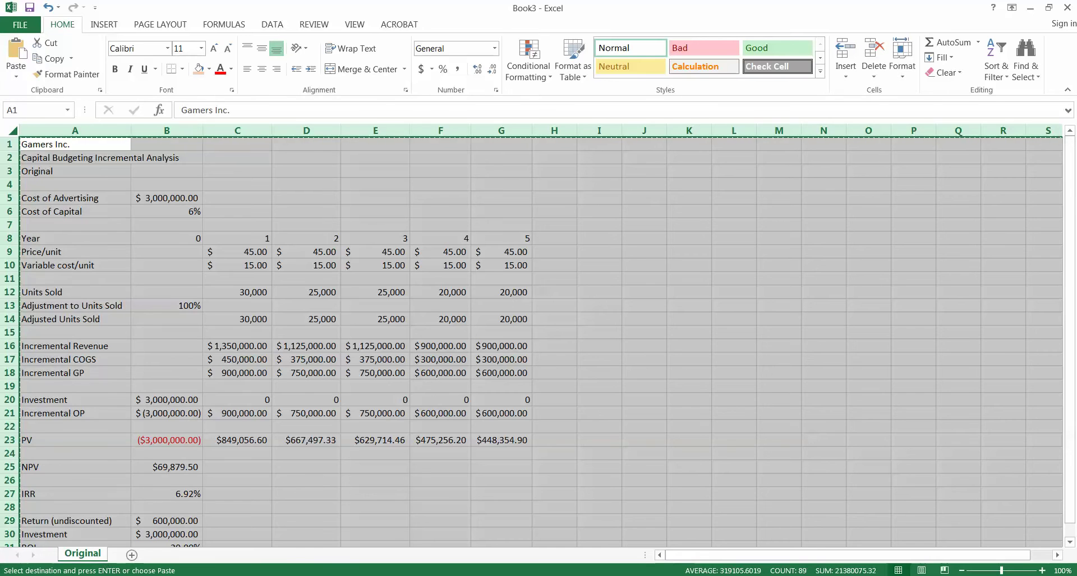
Add three new worksheets after Original and paste the copied capital budgeting analysis over each entire sheet
click(132, 554)
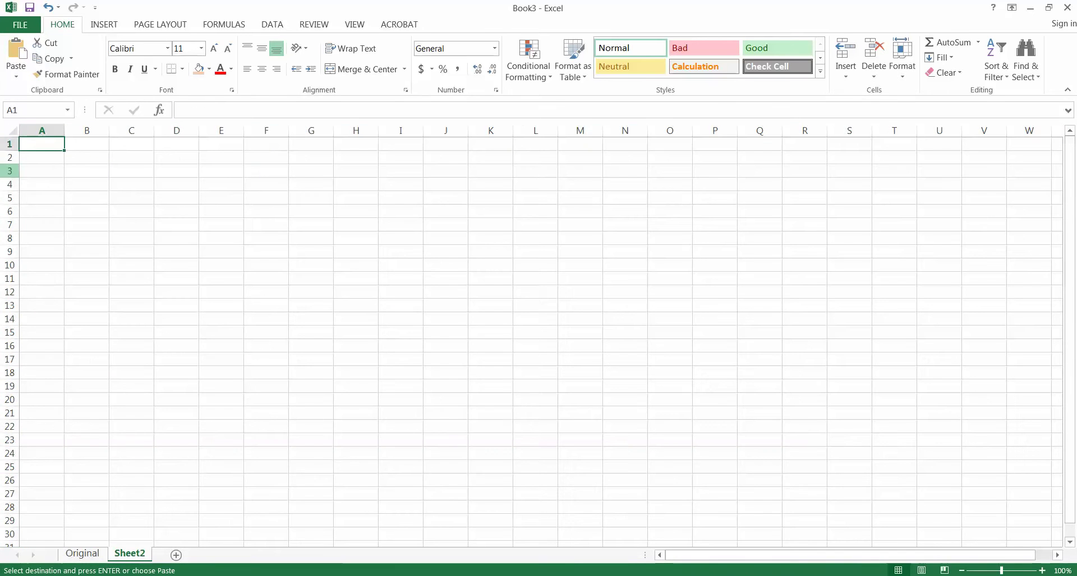
click(13, 129)
key(ctrl+v)
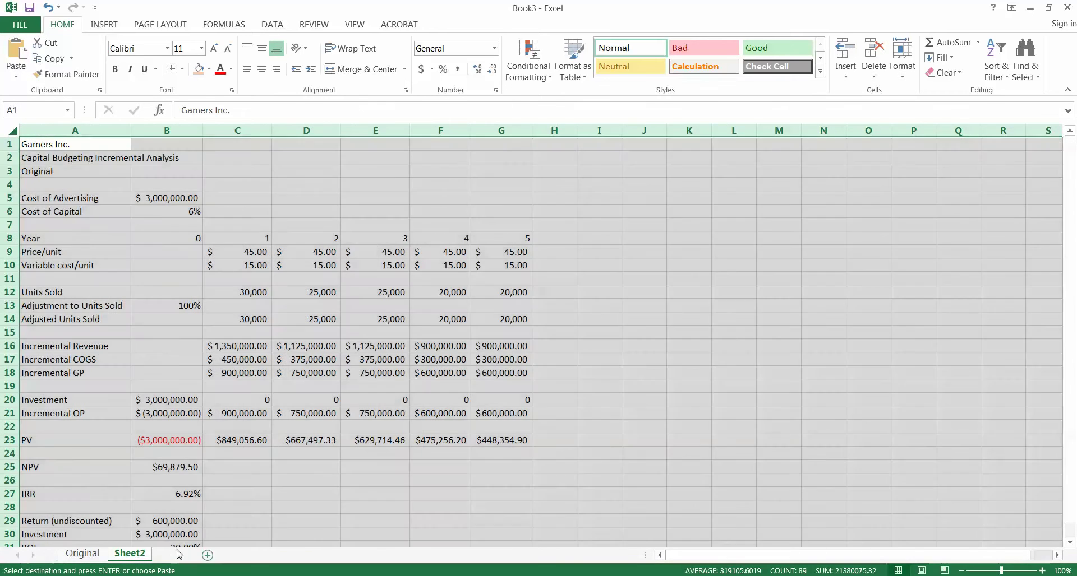
click(207, 555)
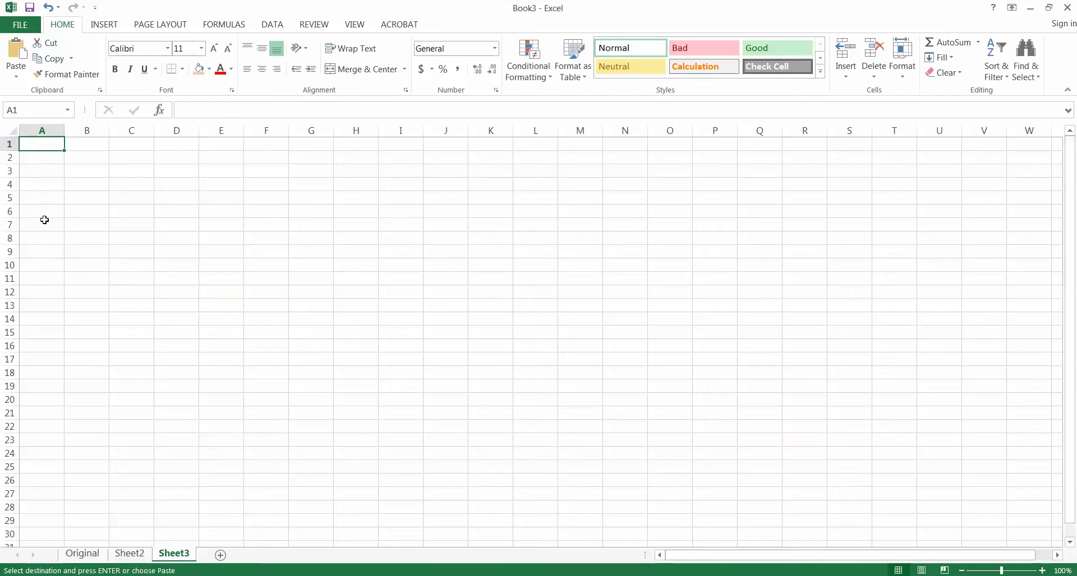
click(13, 130)
key(ctrl+v)
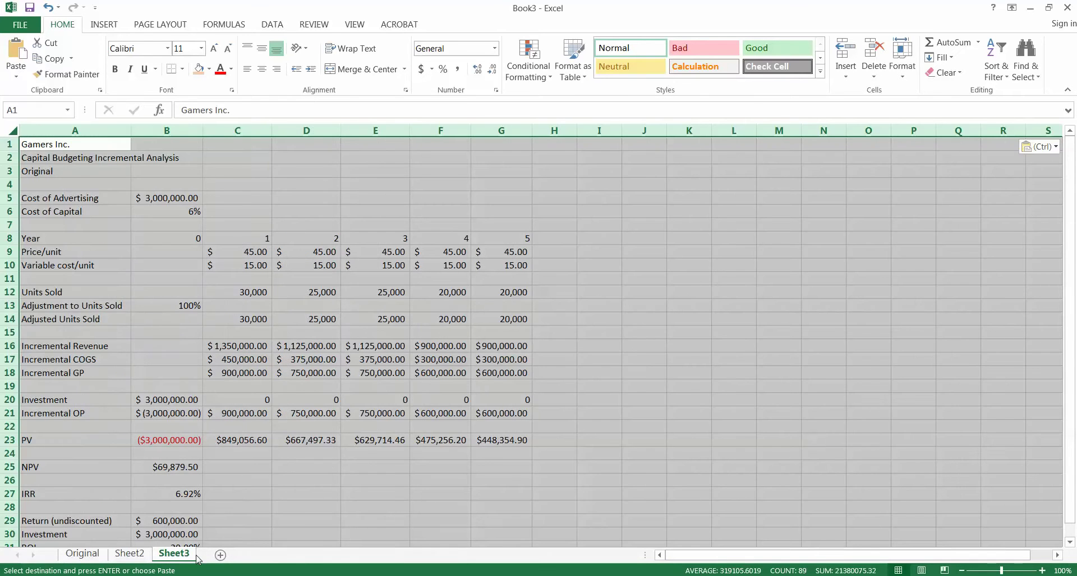
click(219, 555)
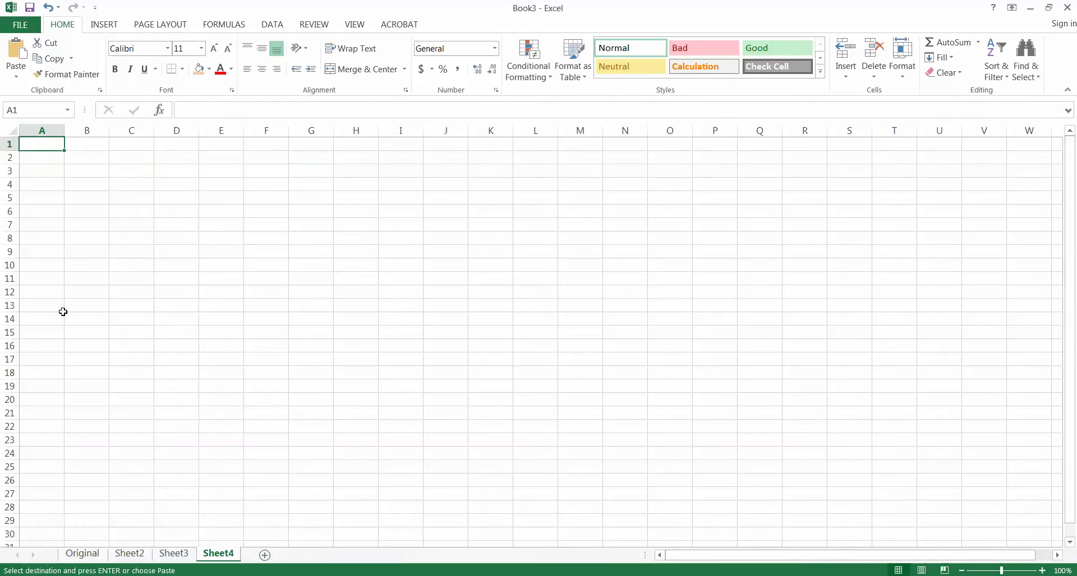
click(15, 132)
key(ctrl+v)
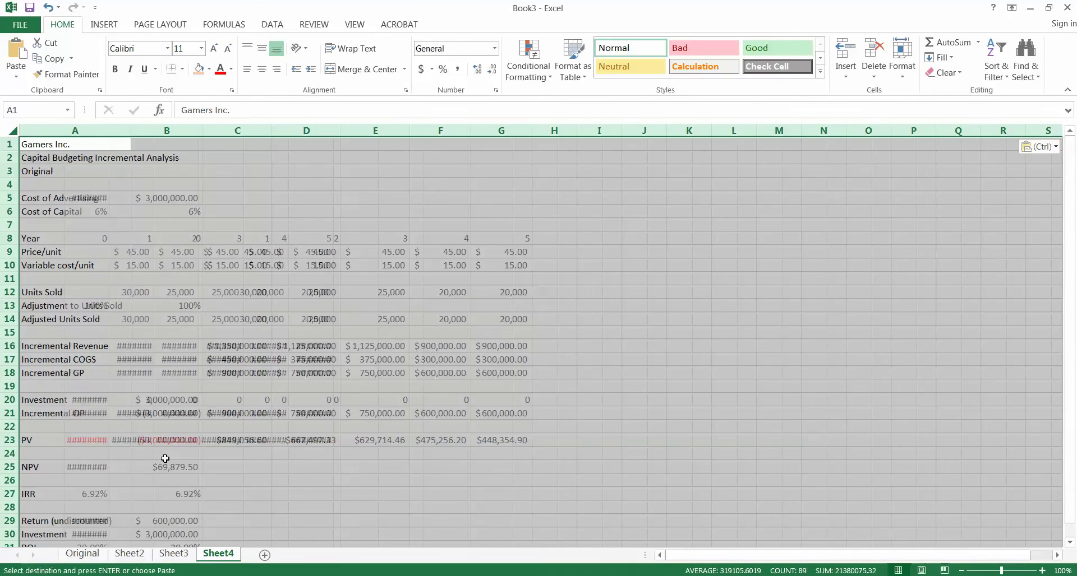
Add another three worksheets and paste the same copied analysis into each, making six copies of Original
click(265, 555)
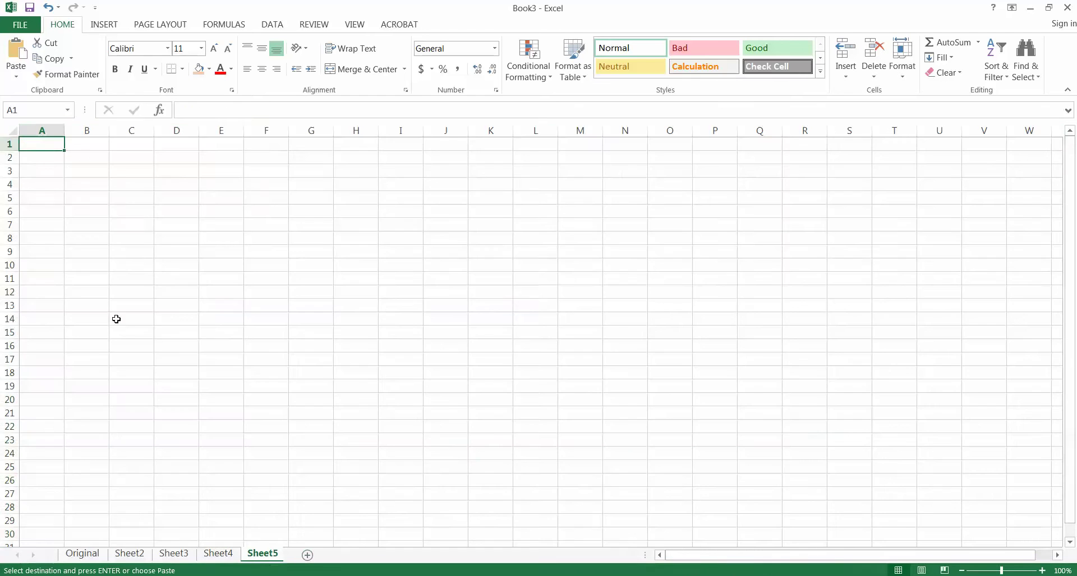
click(16, 133)
key(ctrl+v)
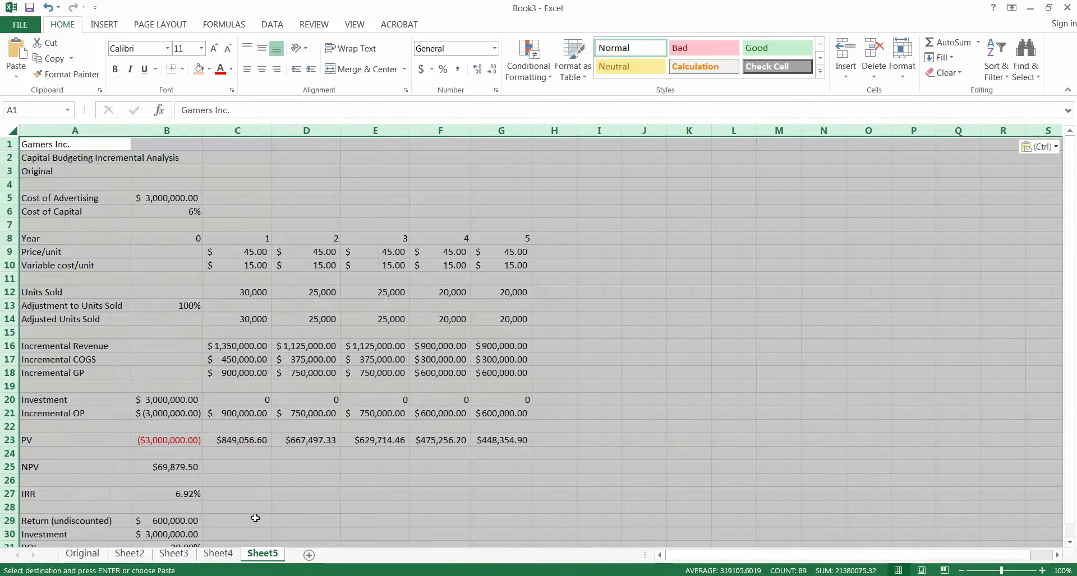
click(309, 555)
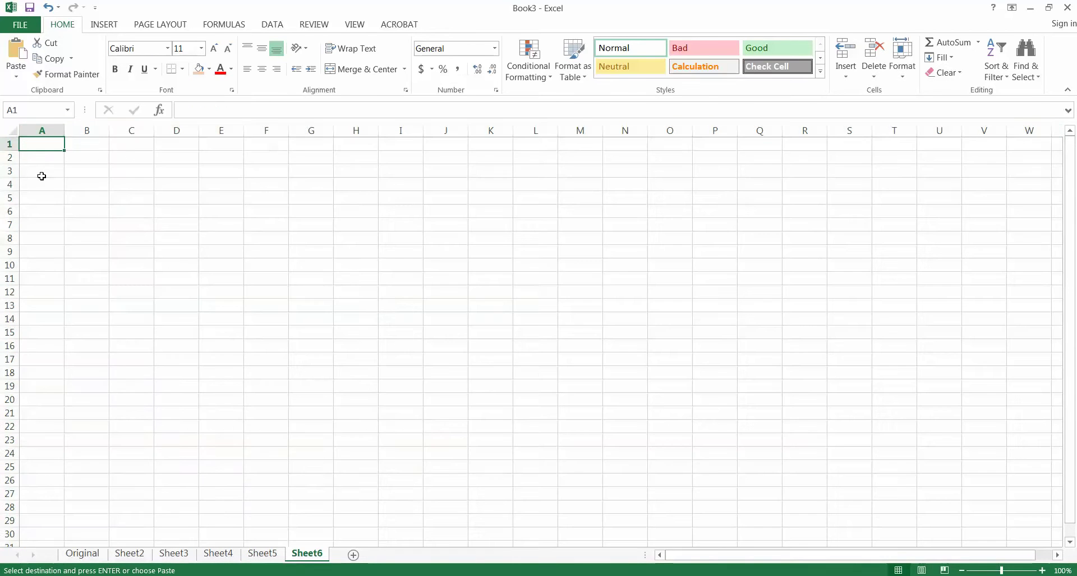
click(13, 131)
key(ctrl+v)
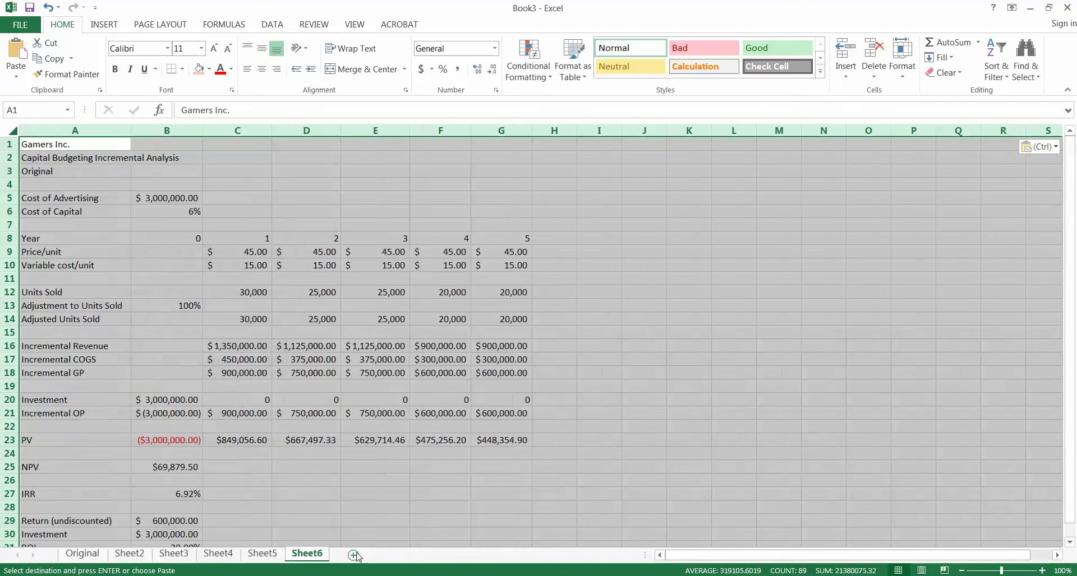
click(354, 555)
click(12, 131)
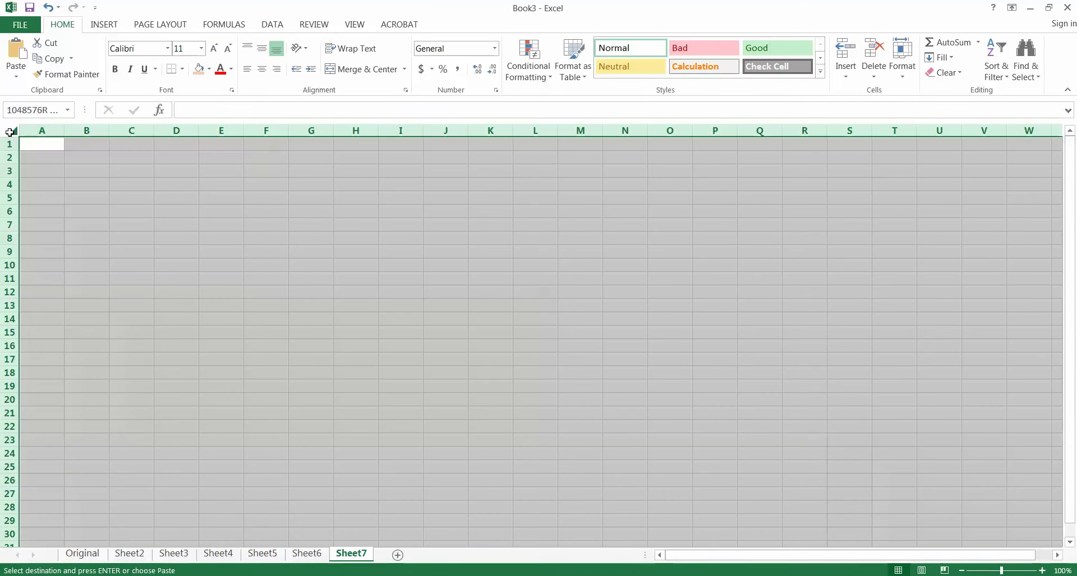
key(ctrl+v)
Rename Sheet2 as Best and Sheet3 as Worst
click(128, 554)
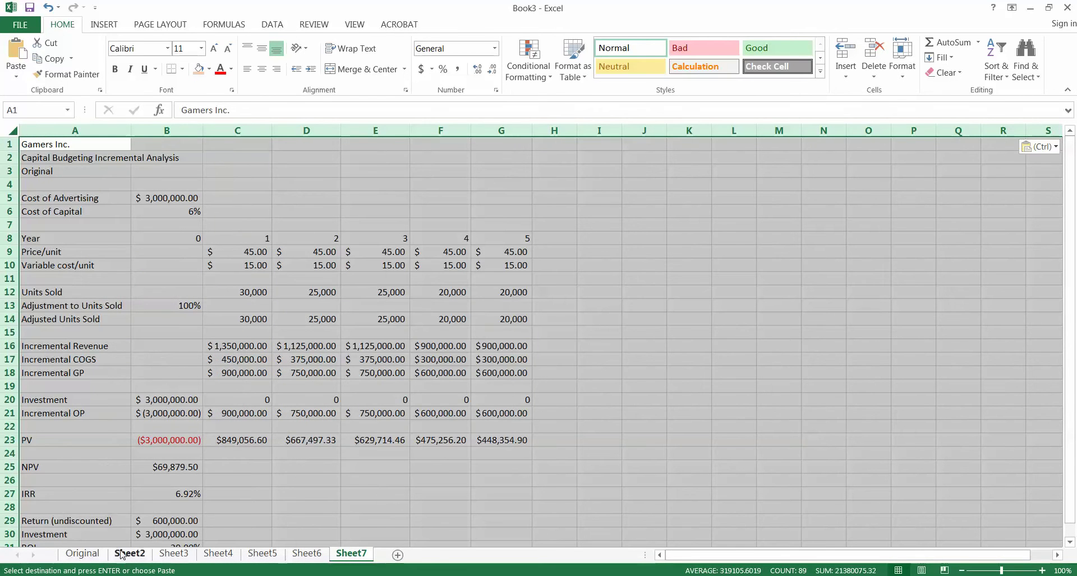
double_click(128, 554)
text(Best)
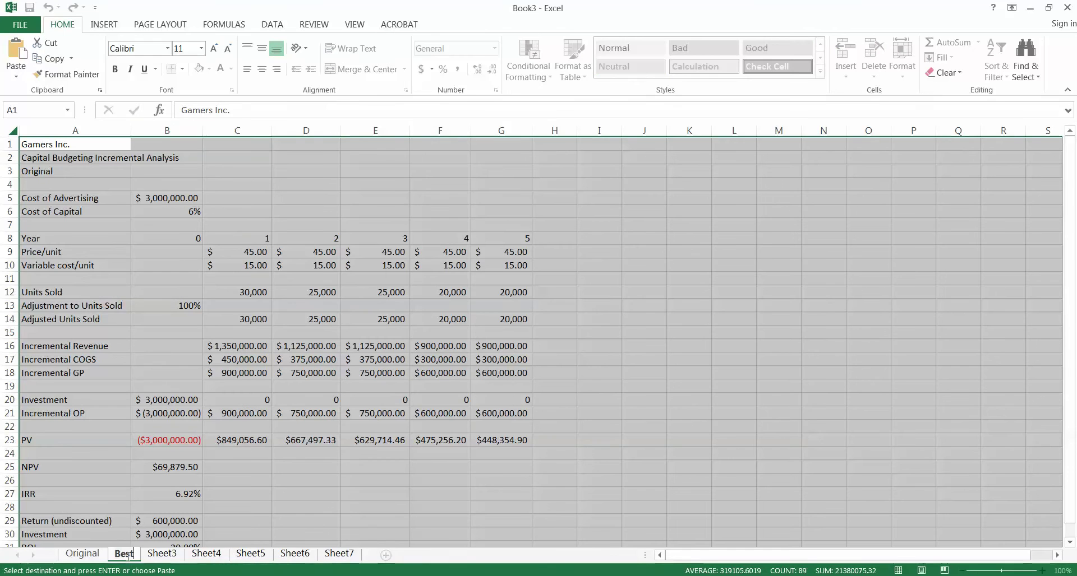
key(Return)
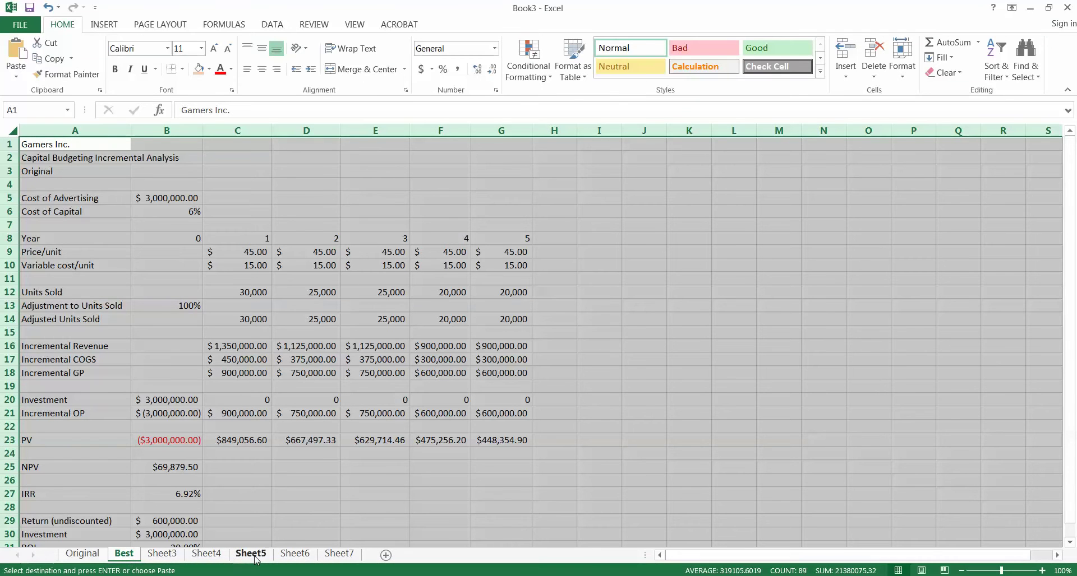
click(162, 554)
text(W)
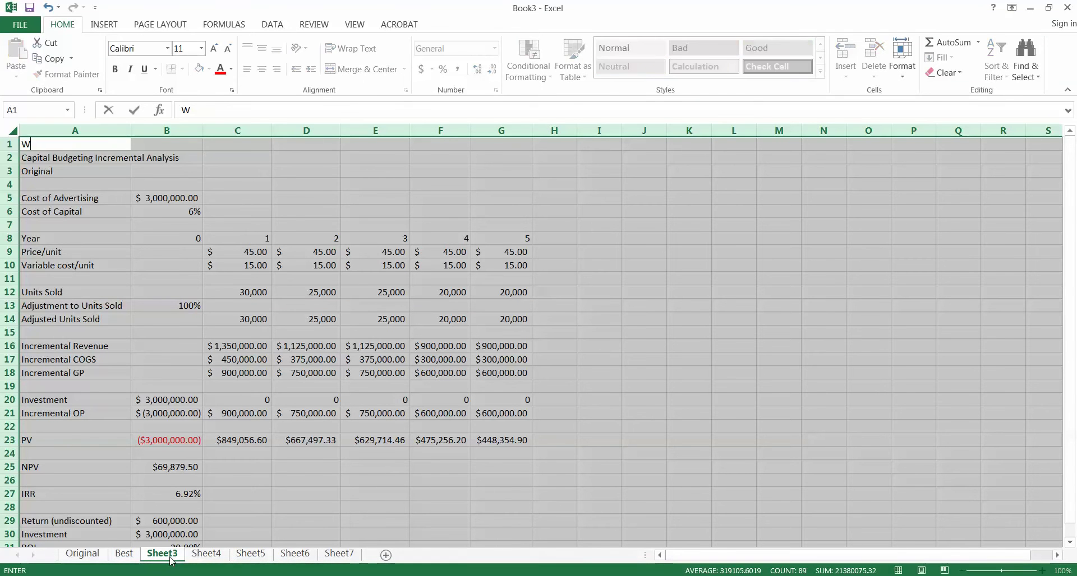
double_click(168, 554)
text(Worst)
key(Return)
Rename Sheet4, Sheet5, Sheet6 and Sheet7 as One, Two, Three and Four respectively
click(202, 554)
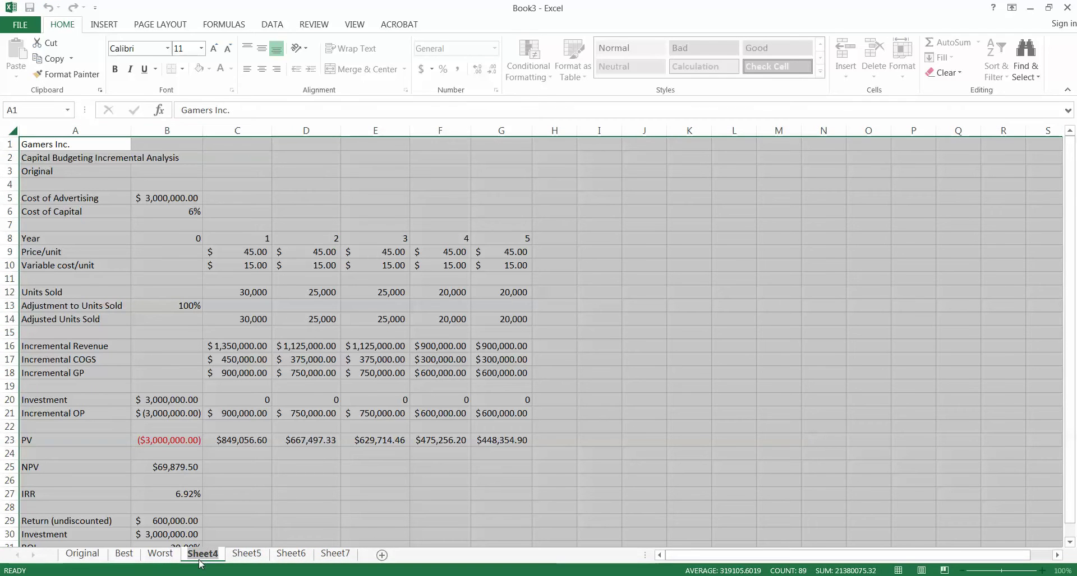
text(One)
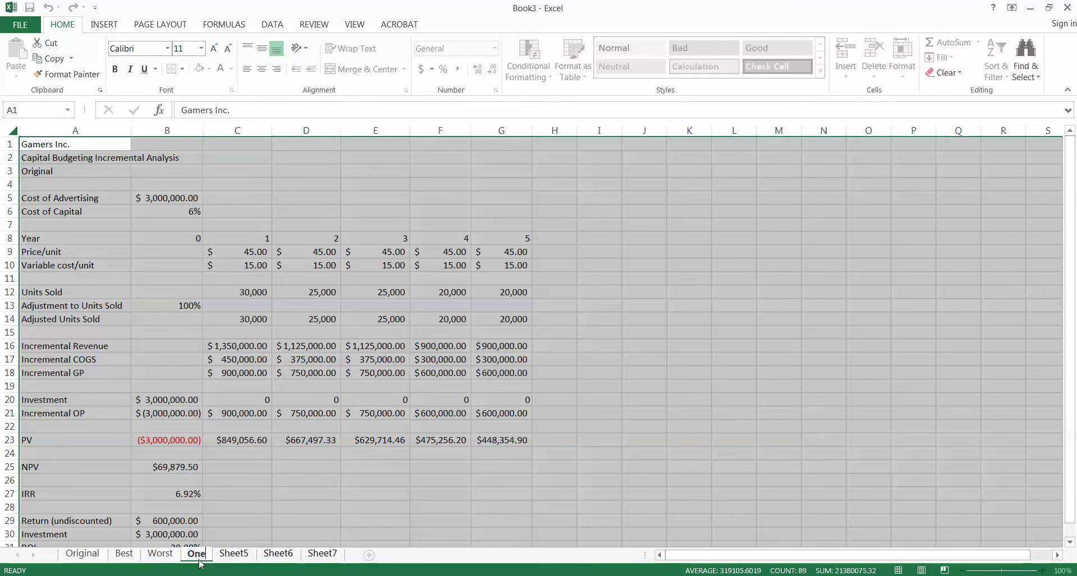
double_click(234, 554)
text(Two)
key(Return)
double_click(267, 554)
text(Three)
key(Return)
double_click(297, 554)
text(Four)
key(Return)
On the Best sheet, replace the scenario label in cell A3 with BEST
click(114, 561)
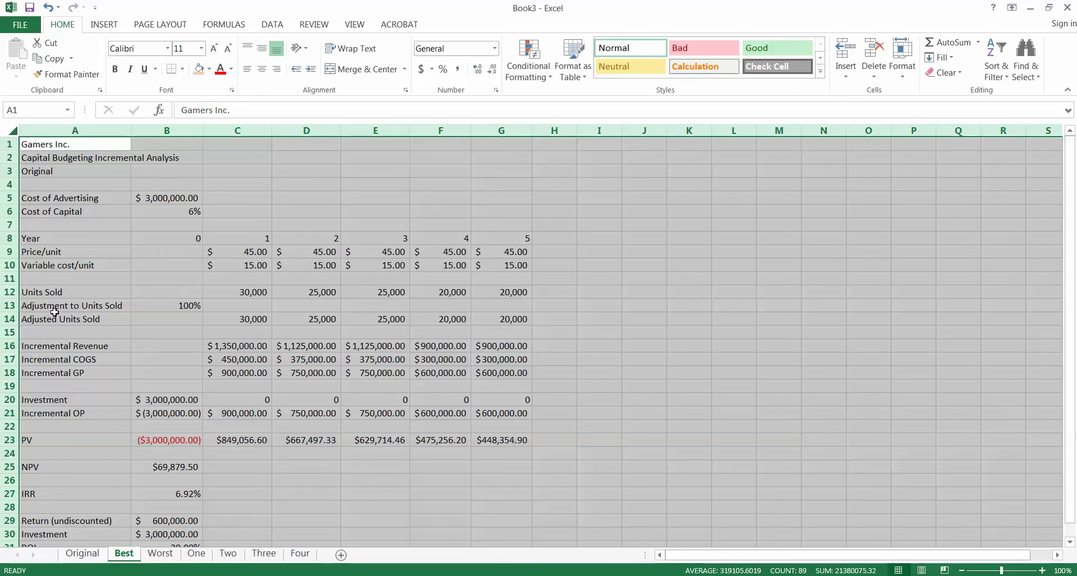
click(167, 308)
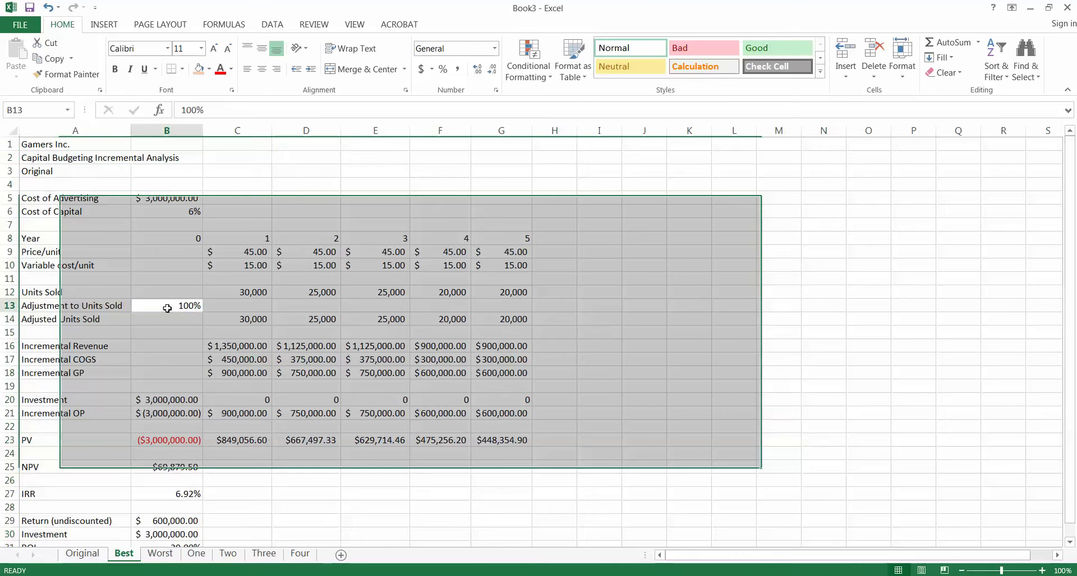
click(54, 171)
text(Best)
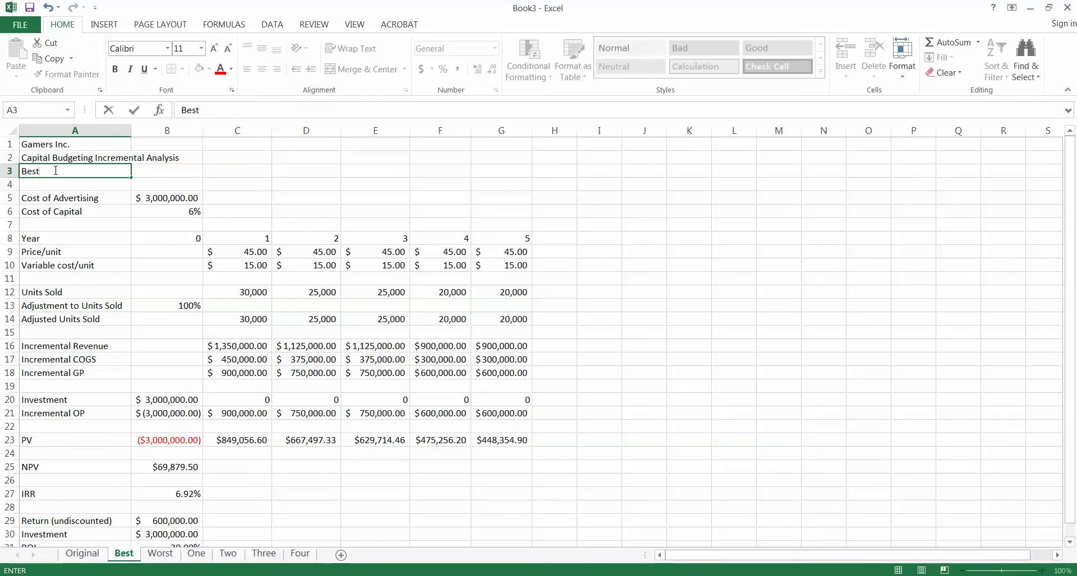
key(BackSpace)
text(EST)
Set the Adjustment to Units Sold in cell B13 of the Best sheet to 120%
click(188, 308)
text(120)
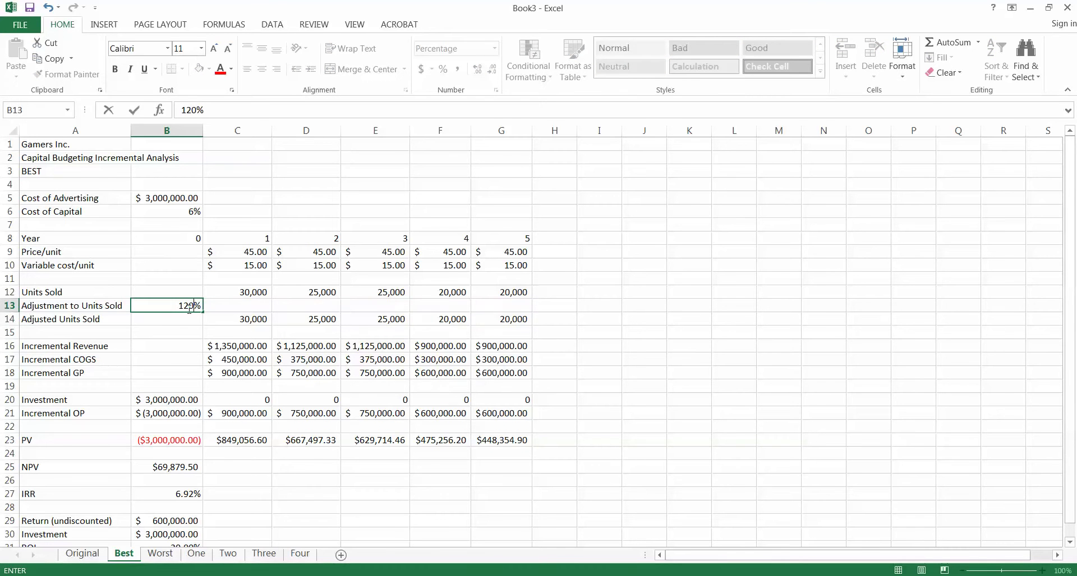
key(Return)
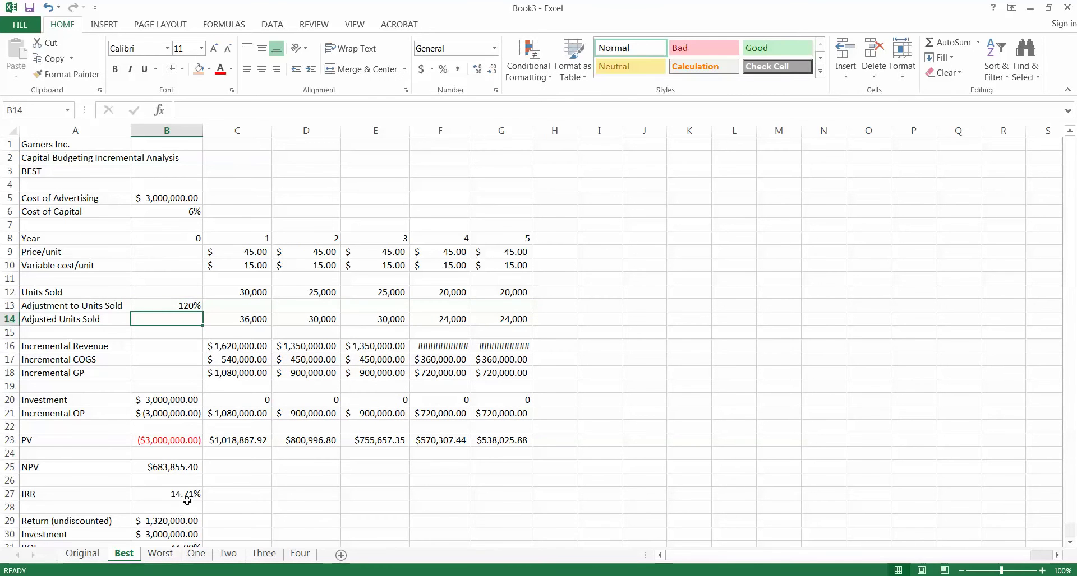
Compare the NPV, IRR and ROI results between the Best and Original sheets
scroll(186, 501, down, 2)
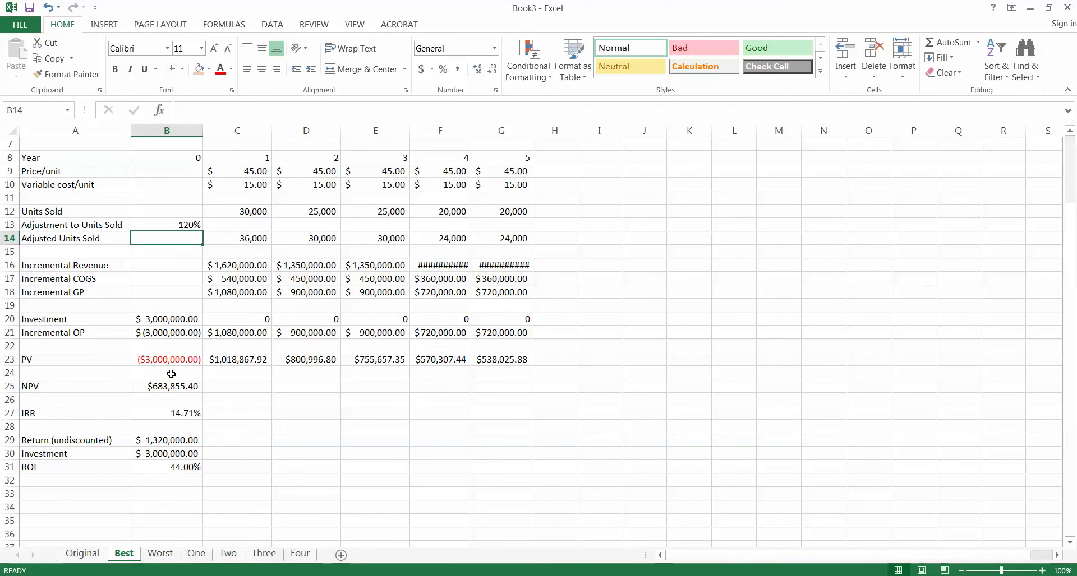
scroll(187, 331, up, 2)
click(76, 555)
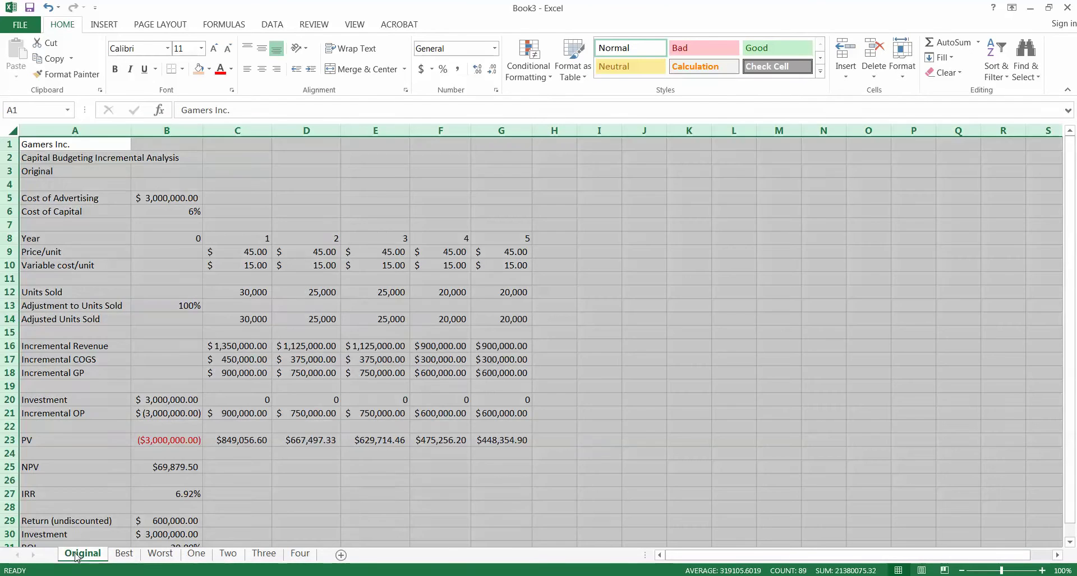
ctrl+click(124, 555)
scroll(204, 524, down, 1)
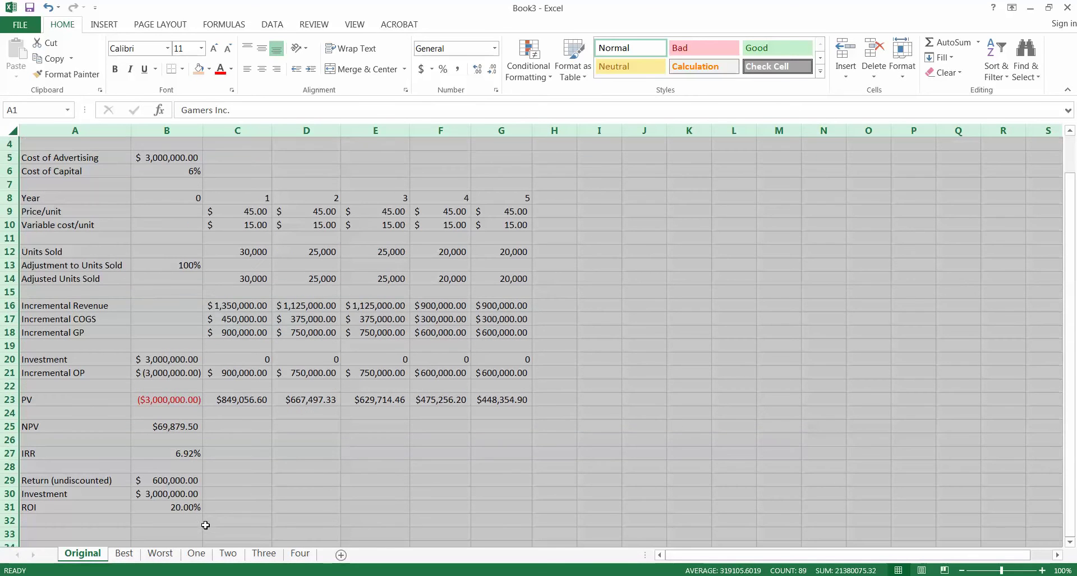
click(124, 554)
scroll(231, 526, down, 1)
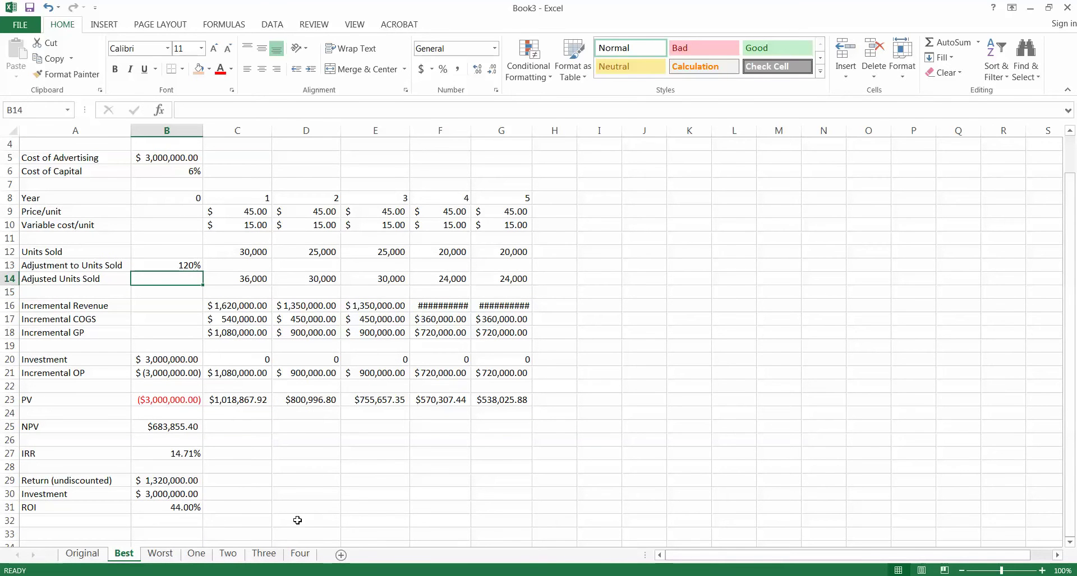
scroll(295, 524, up, 1)
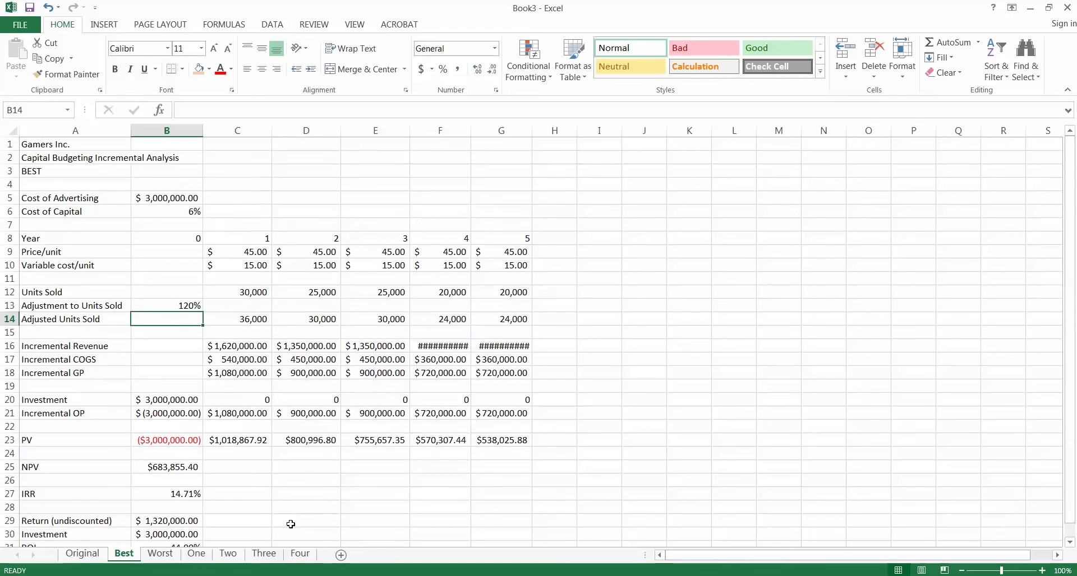
Highlight the Adjustment to Units Sold value in cell B13 of the Best sheet with a light orange fill
click(189, 303)
click(198, 69)
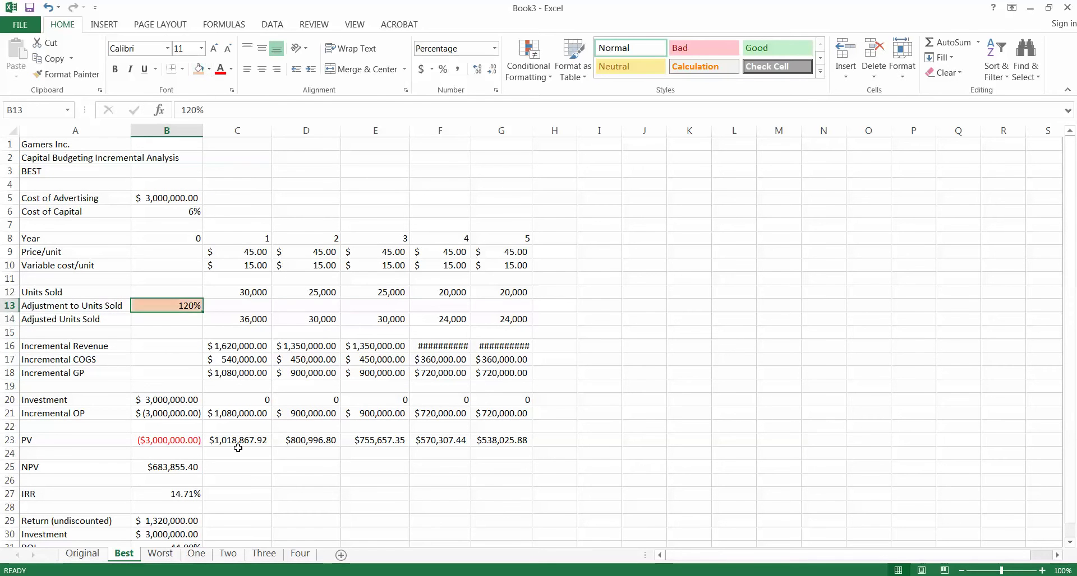
scroll(268, 464, down, 2)
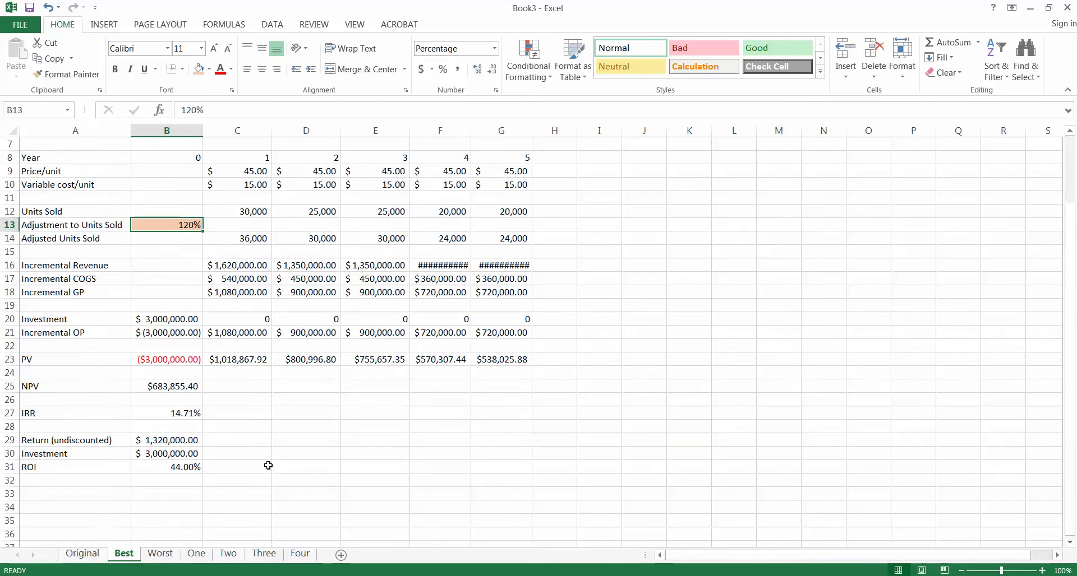
Restore the company name in cell A1 of the Worst sheet by copying it from A1 of the Best sheet
click(168, 555)
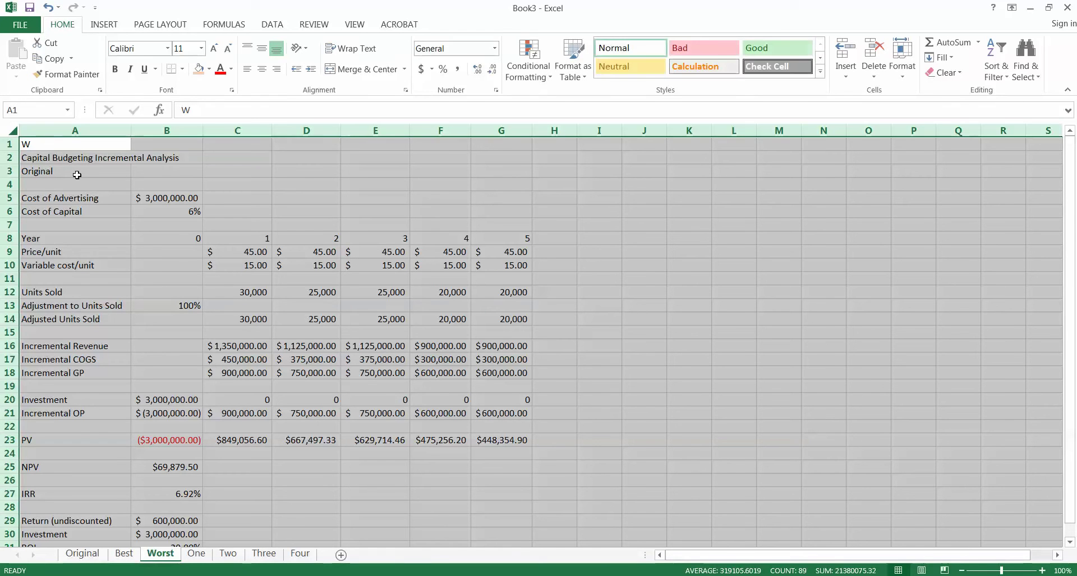
click(124, 554)
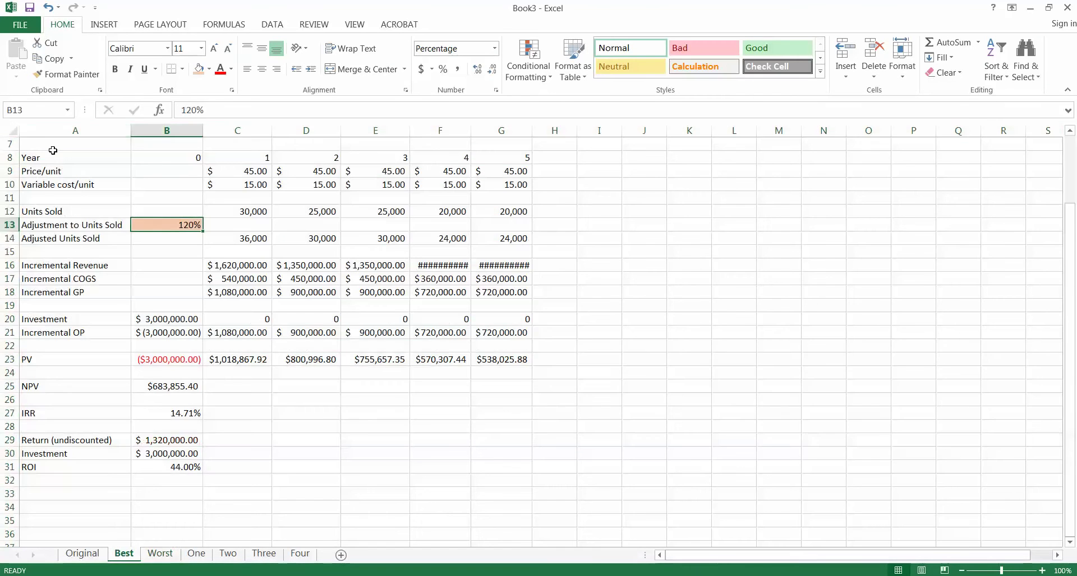
scroll(53, 150, up, 2)
click(68, 144)
key(ctrl+c)
click(160, 554)
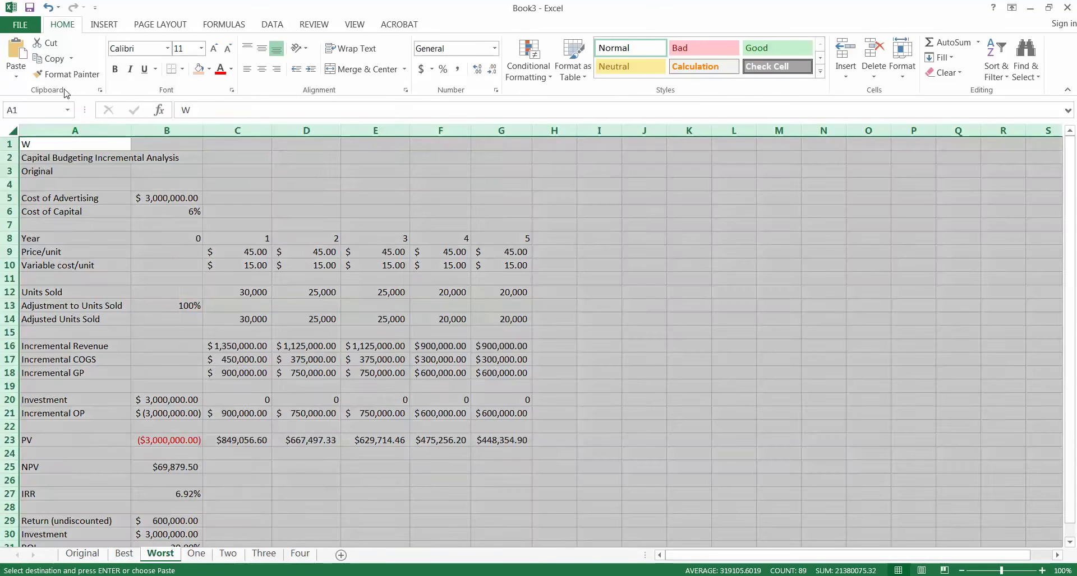
click(58, 146)
key(ctrl+v)
Replace the scenario label in cell A3 of the Worst sheet with WORST
double_click(58, 172)
text(w)
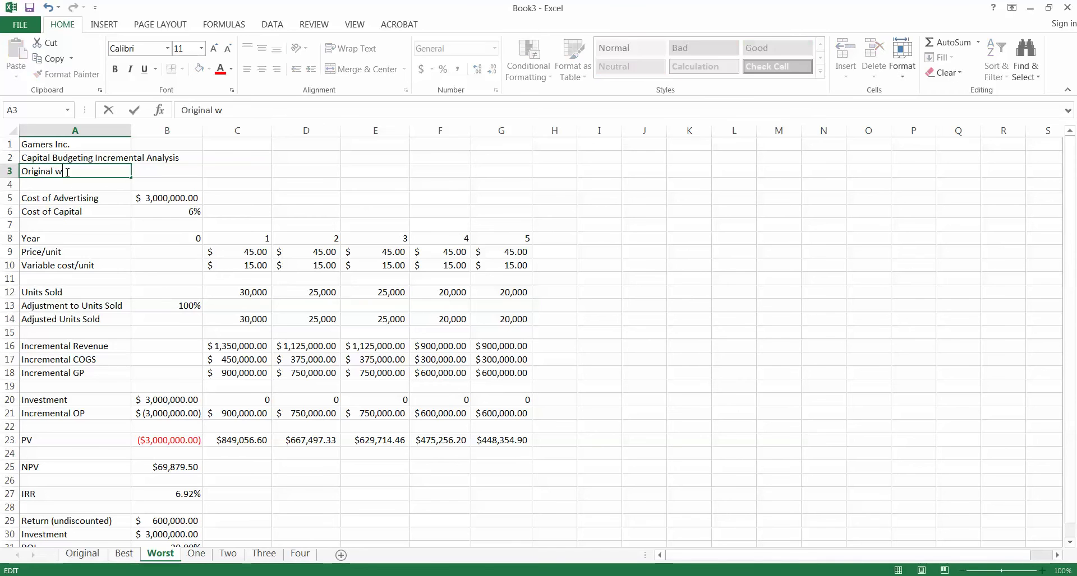
key(BackSpace)
key(BackSpace)
key(BackSpace)
key(BackSpace)
key(BackSpace)
key(BackSpace)
key(BackSpace)
key(BackSpace)
key(BackSpace)
text(WOR)
Set the Adjustment to Units Sold in cell B13 of the Worst sheet to 80%
click(189, 306)
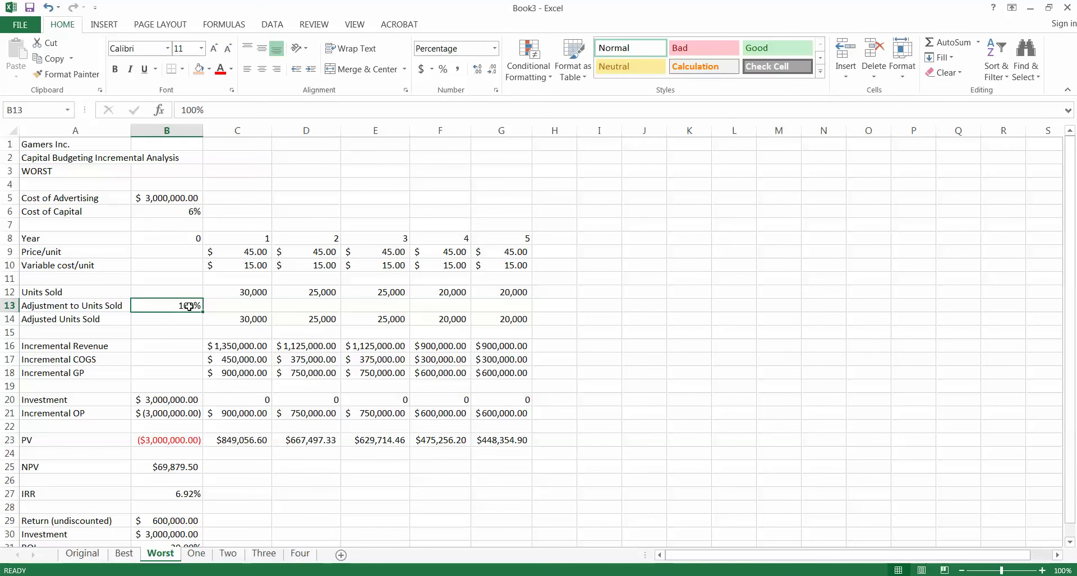
text(80)
key(Return)
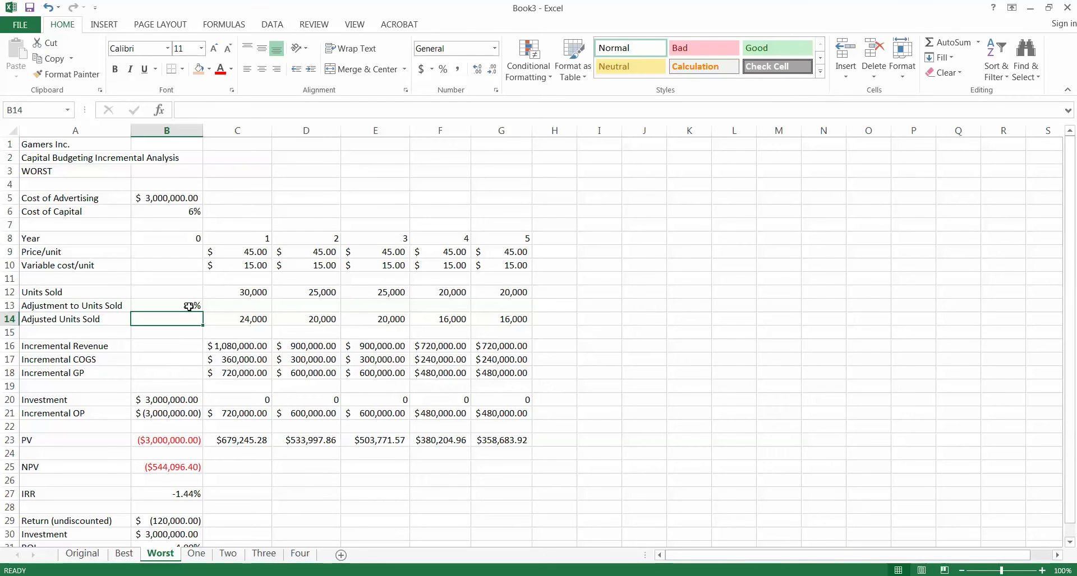
Highlight the Adjustment to Units Sold in cell B13 of the Worst sheet with light orange fill and check the ROI in B31
click(189, 305)
click(199, 68)
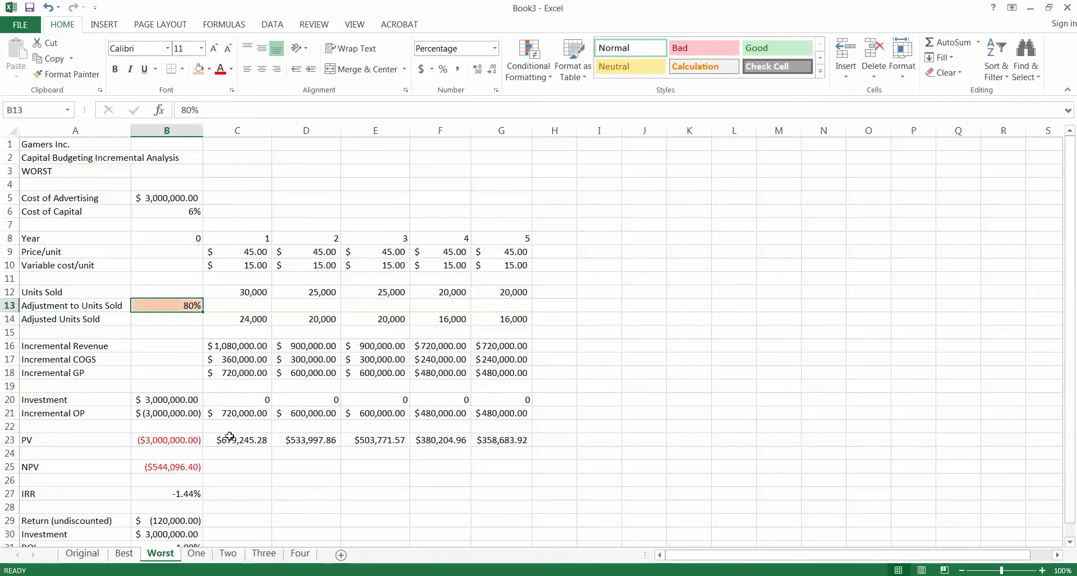
scroll(236, 441, down, 1)
scroll(236, 440, down, 4)
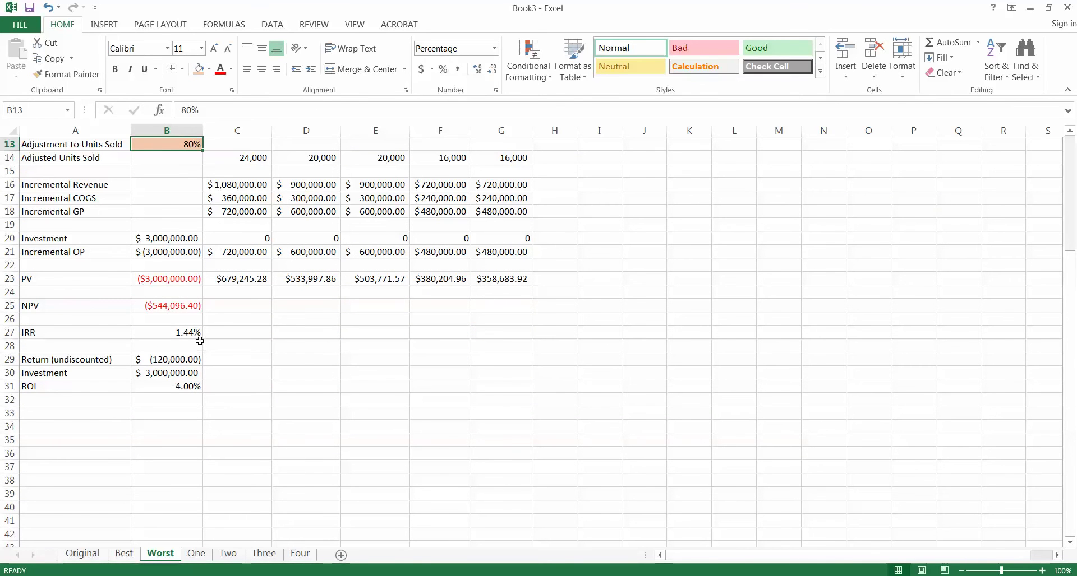
click(195, 383)
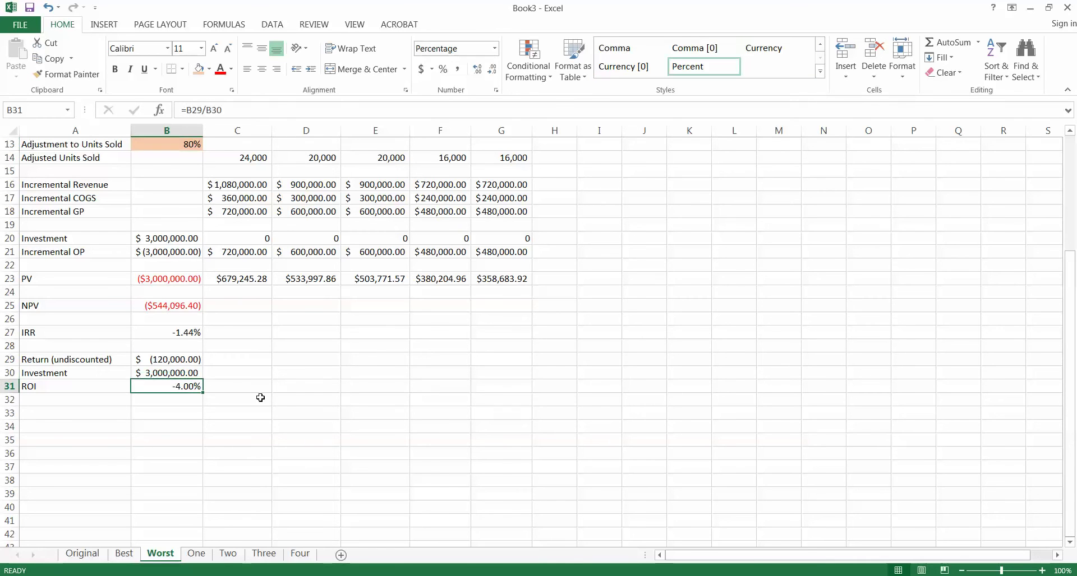
Replace the scenario label in cell A3 of the One sheet with ONE
click(194, 557)
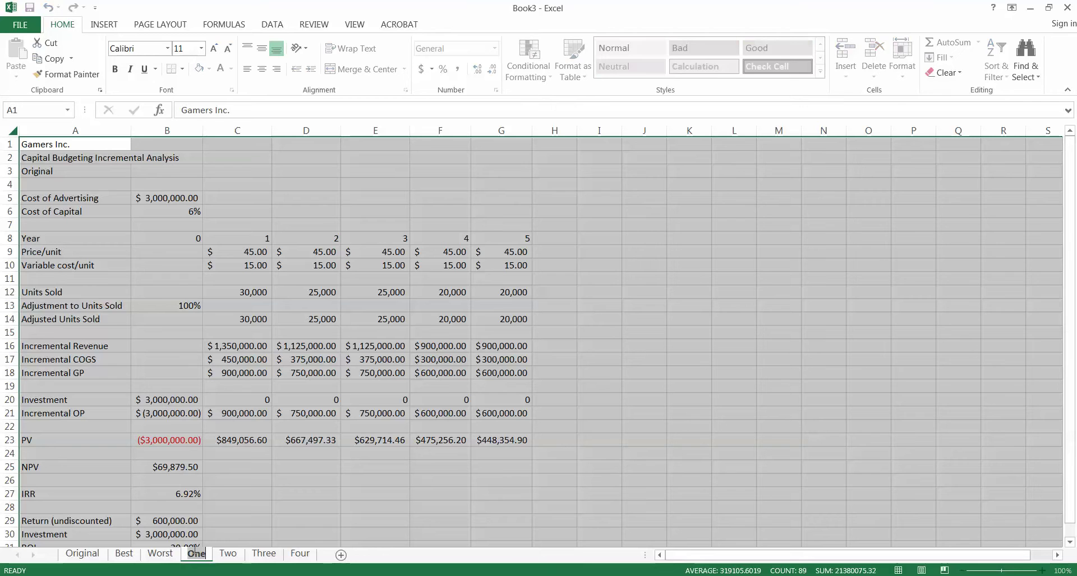
double_click(76, 171)
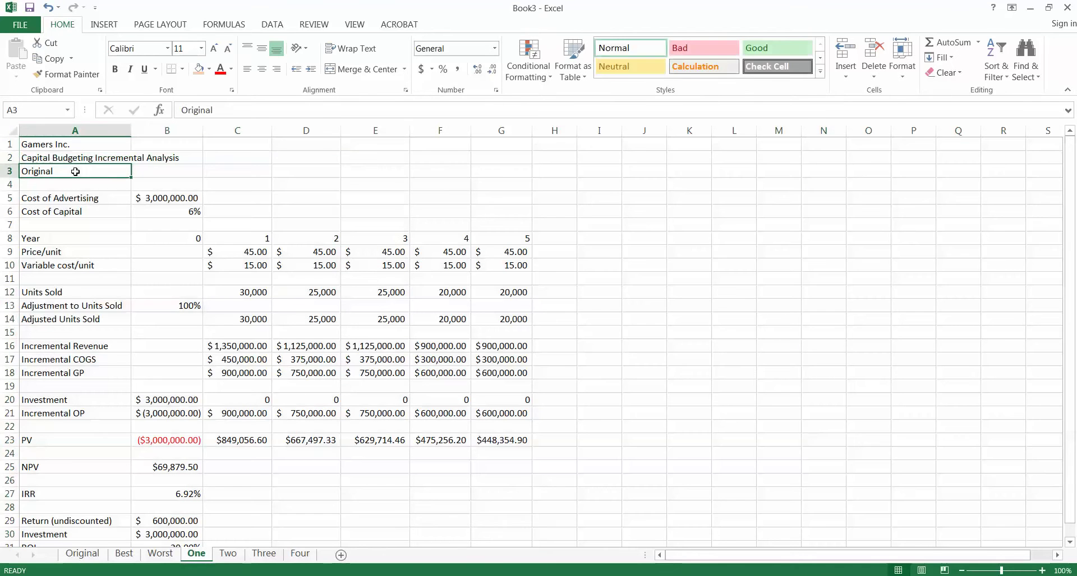
key(BackSpace)
key(BackSpace)
key(BackSpace)
key(BackSpace)
key(BackSpace)
key(BackSpace)
key(BackSpace)
key(BackSpace)
text(one)
key(BackSpace)
key(BackSpace)
key(BackSpace)
text(ONE)
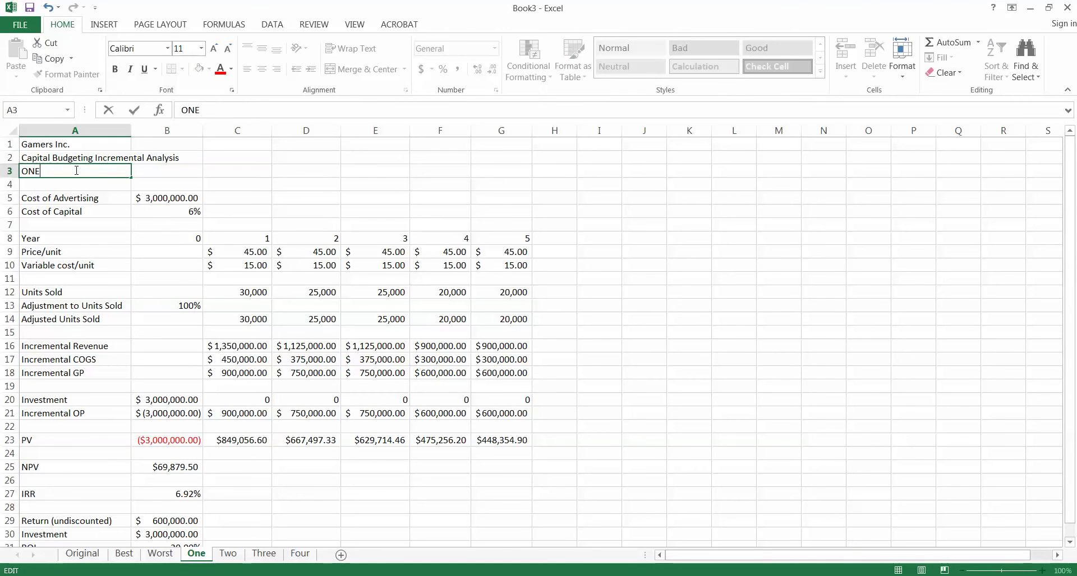
click(119, 306)
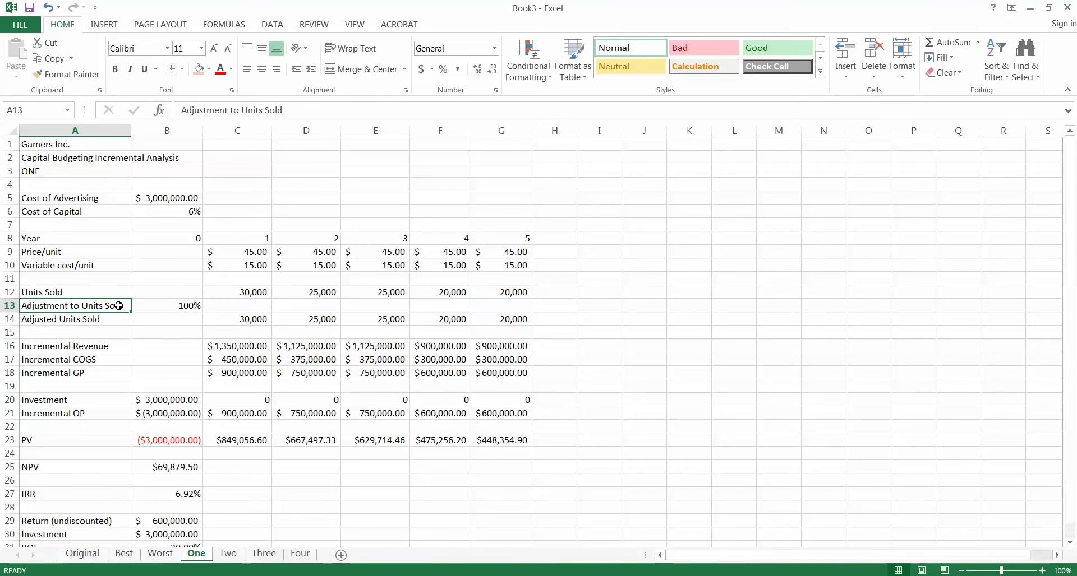
Set the Cost of Capital in cell B6 of the One sheet to 8%
click(165, 213)
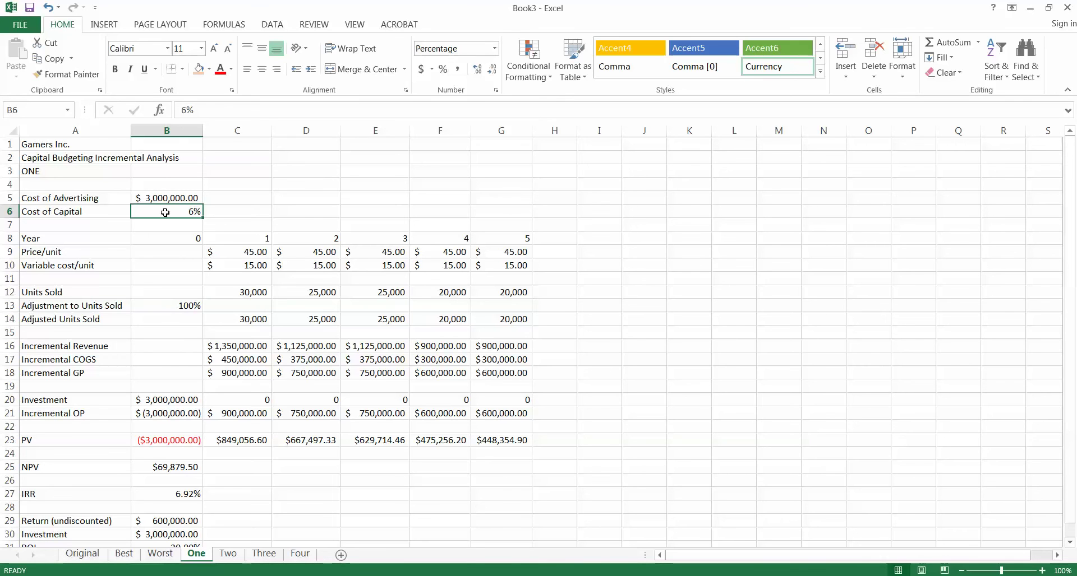
text(8)
key(Return)
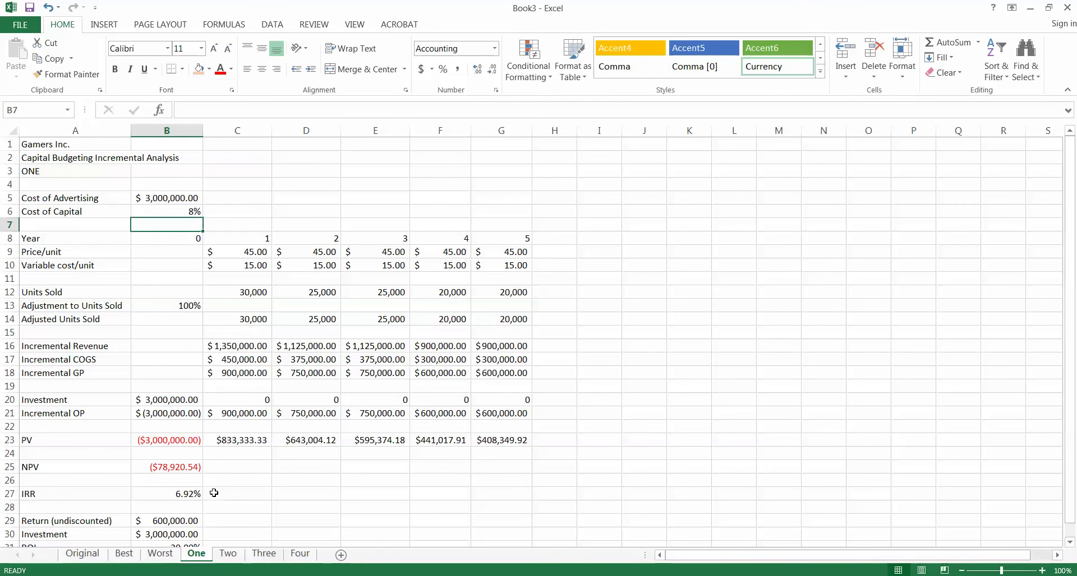
Compare the One sheet with the Original sheet and examine its IRR and ROI against the cost of capital
click(89, 553)
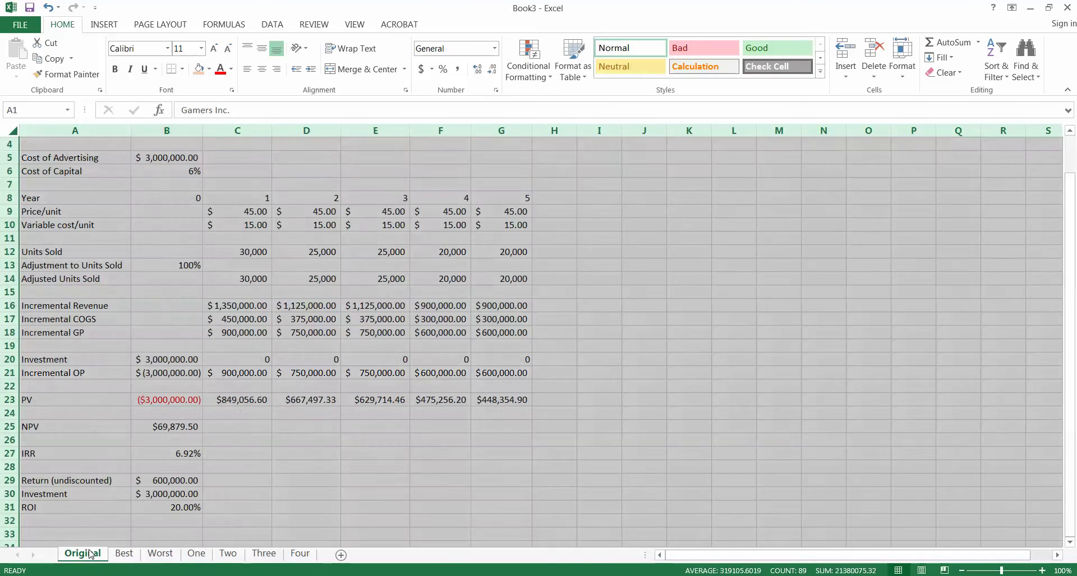
click(197, 555)
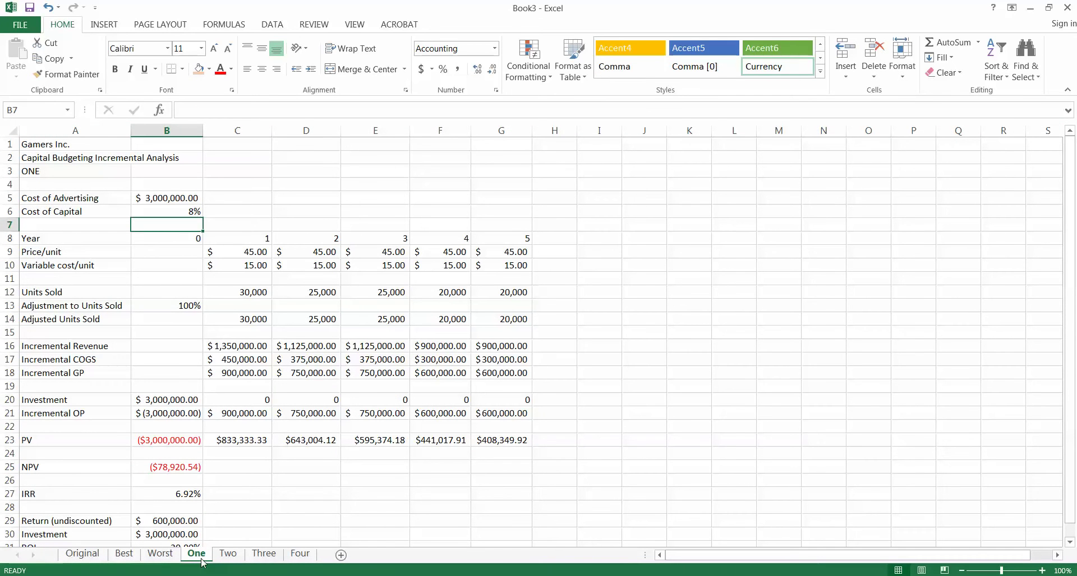
click(184, 504)
click(187, 496)
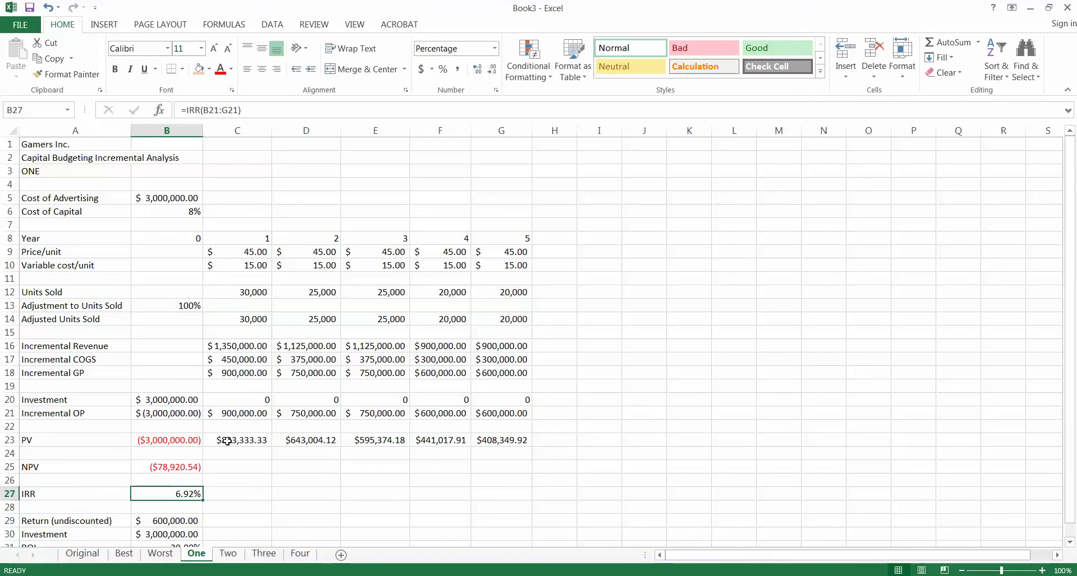
click(191, 209)
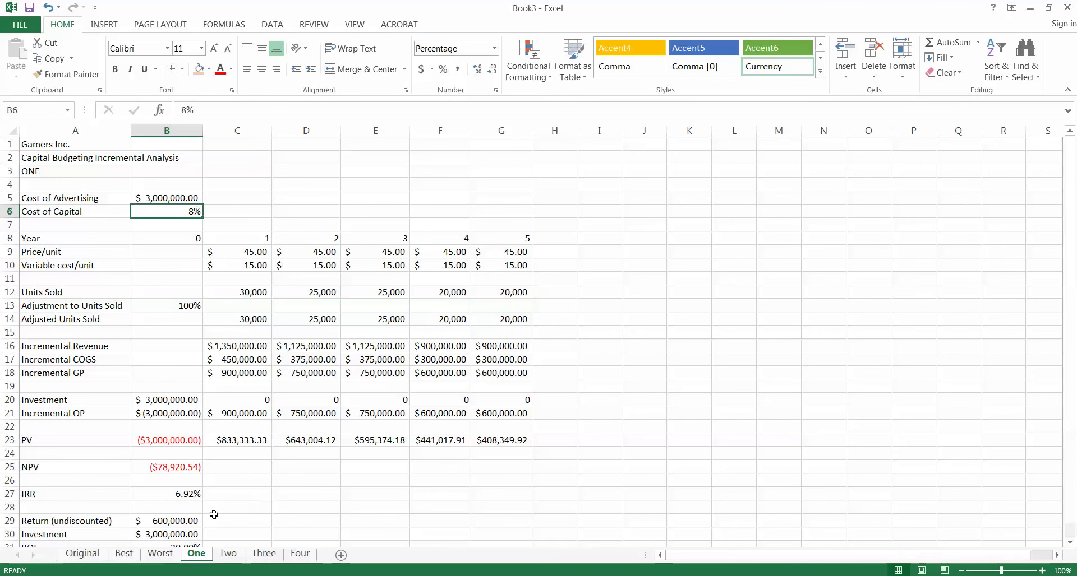
scroll(216, 513, down, 2)
click(182, 462)
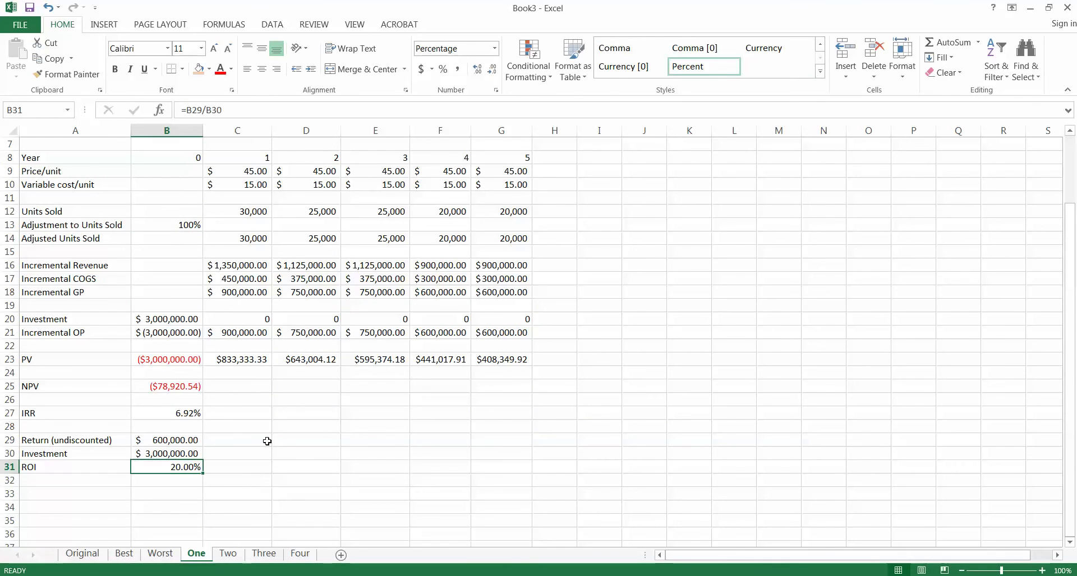
scroll(261, 321, up, 2)
click(196, 215)
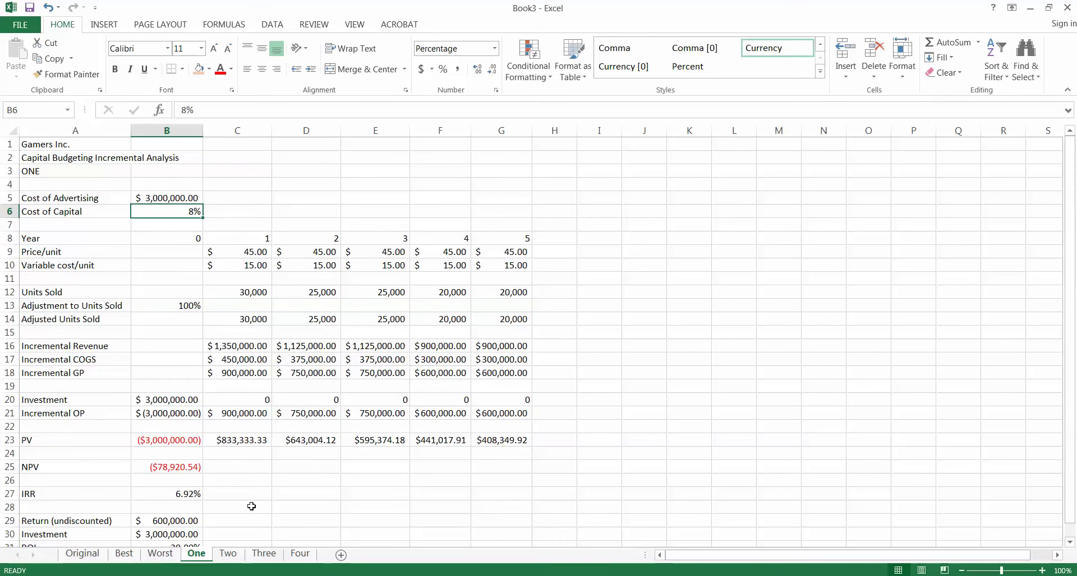
scroll(252, 508, down, 2)
click(170, 471)
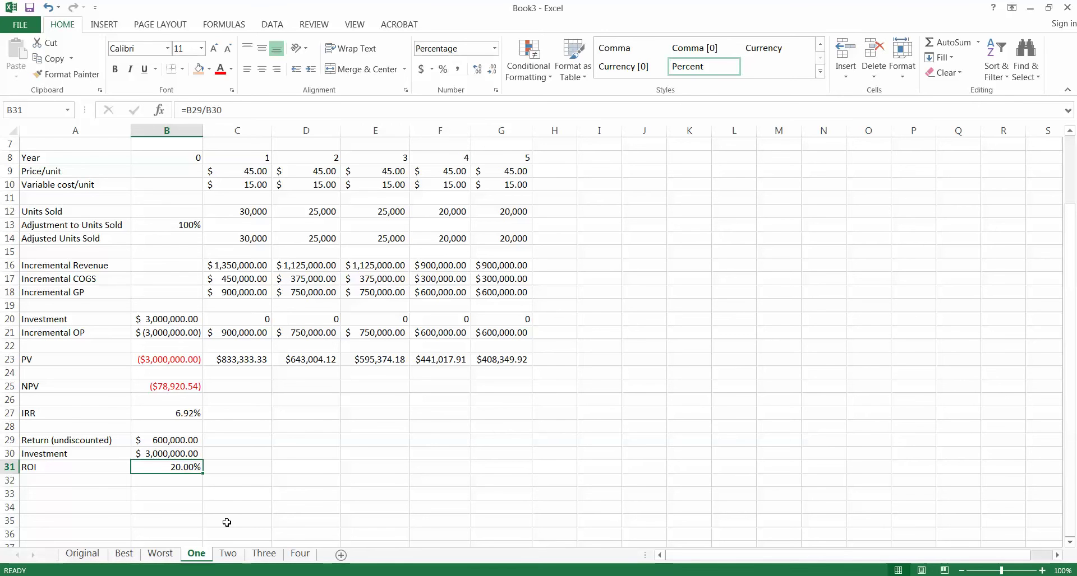
Replace the scenario label in cell A3 of the Two sheet with TWO
click(228, 555)
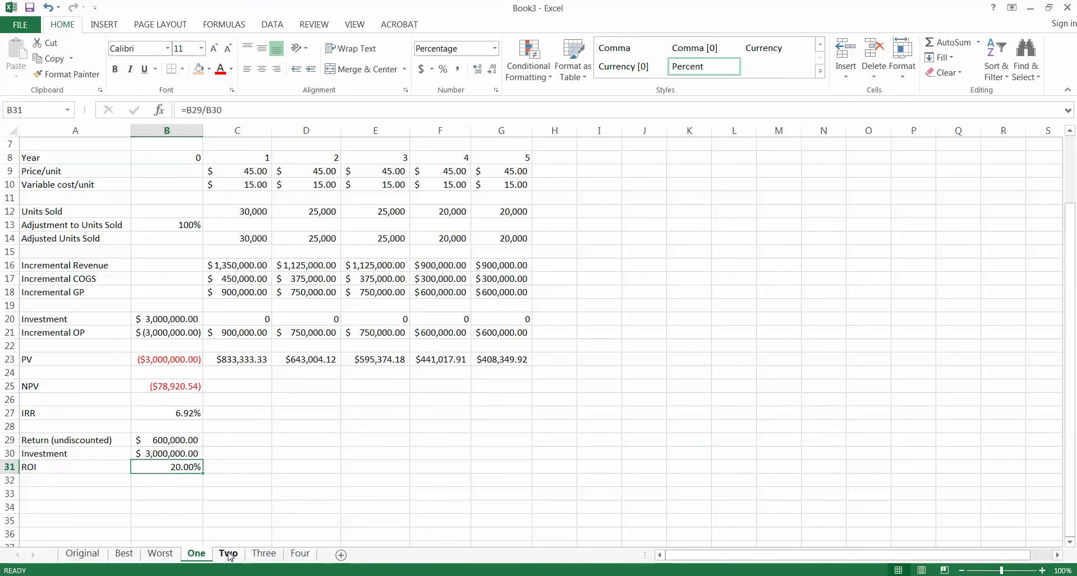
click(92, 168)
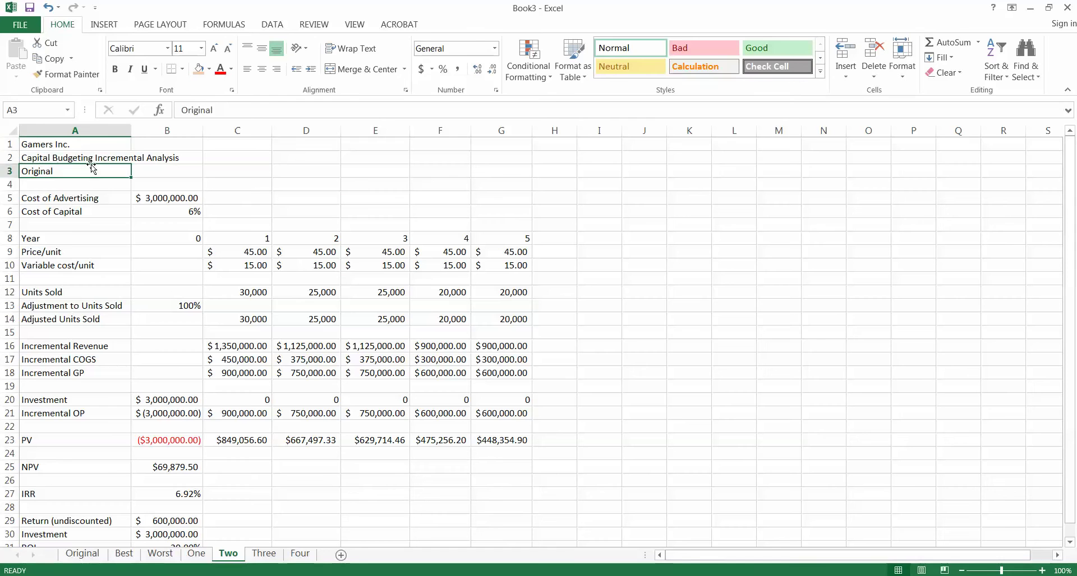
click(84, 144)
click(82, 168)
text(two)
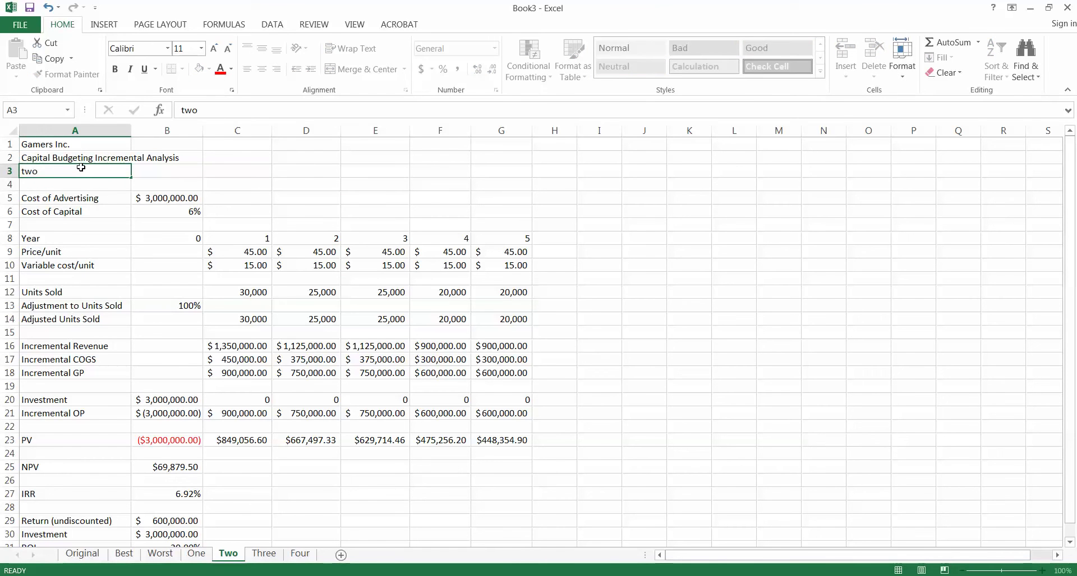
key(Return)
click(82, 168)
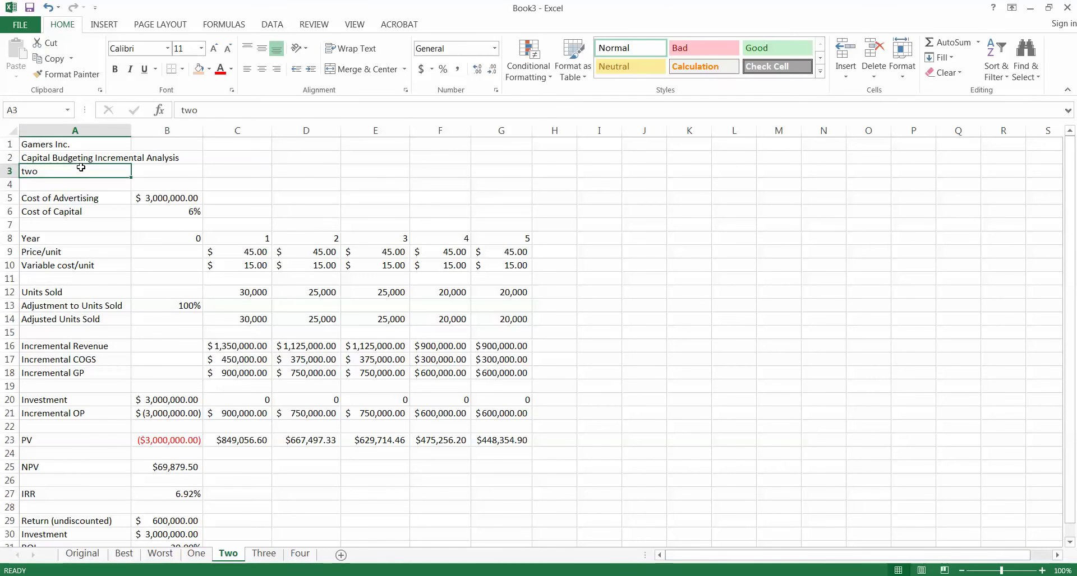
text(TWO)
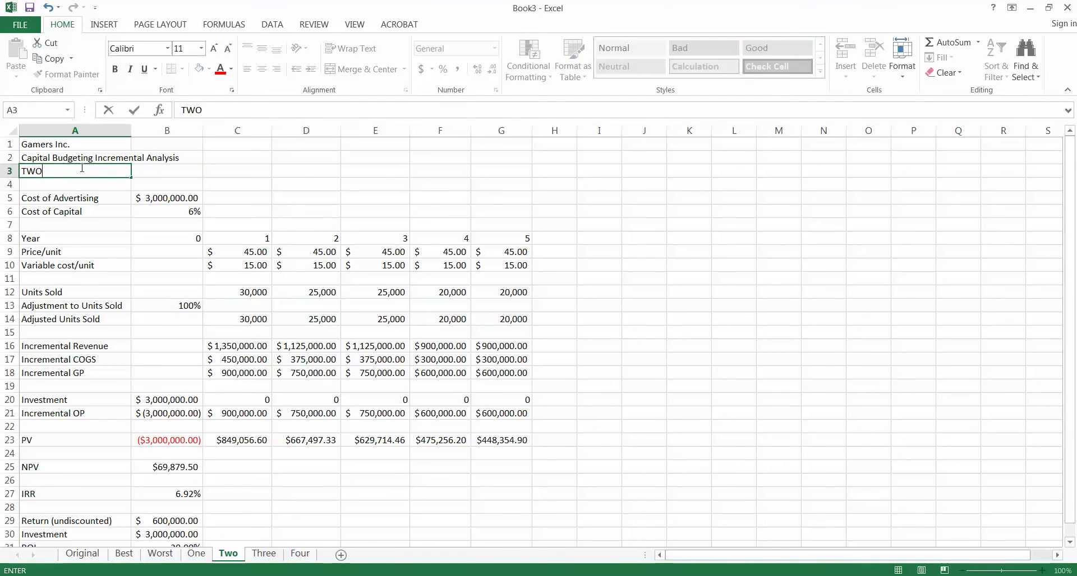
key(Return)
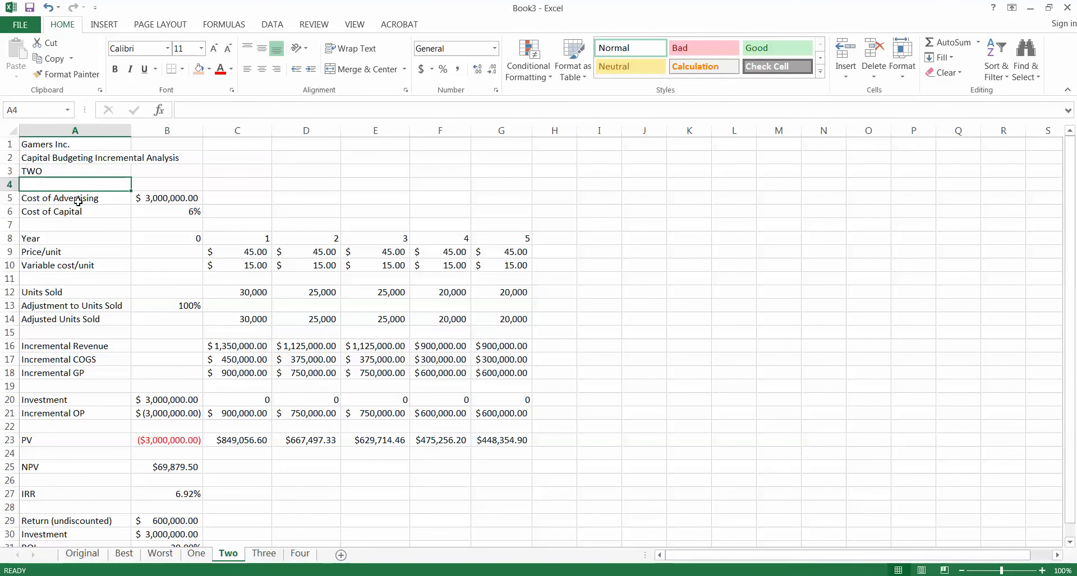
Set the Cost of Advertising in cell B5 of the Two sheet to 3300000
click(184, 197)
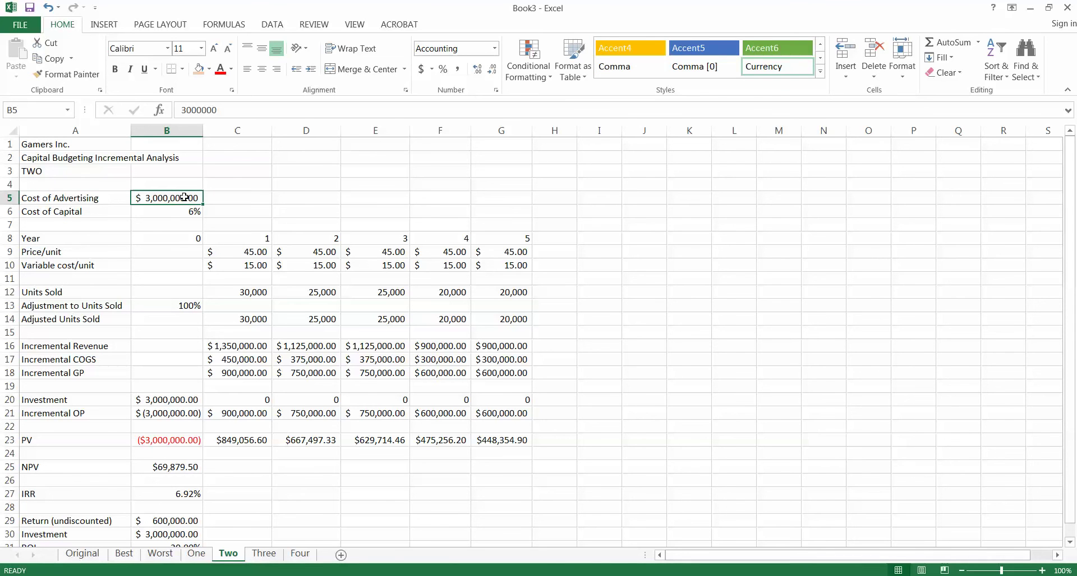
text(3)
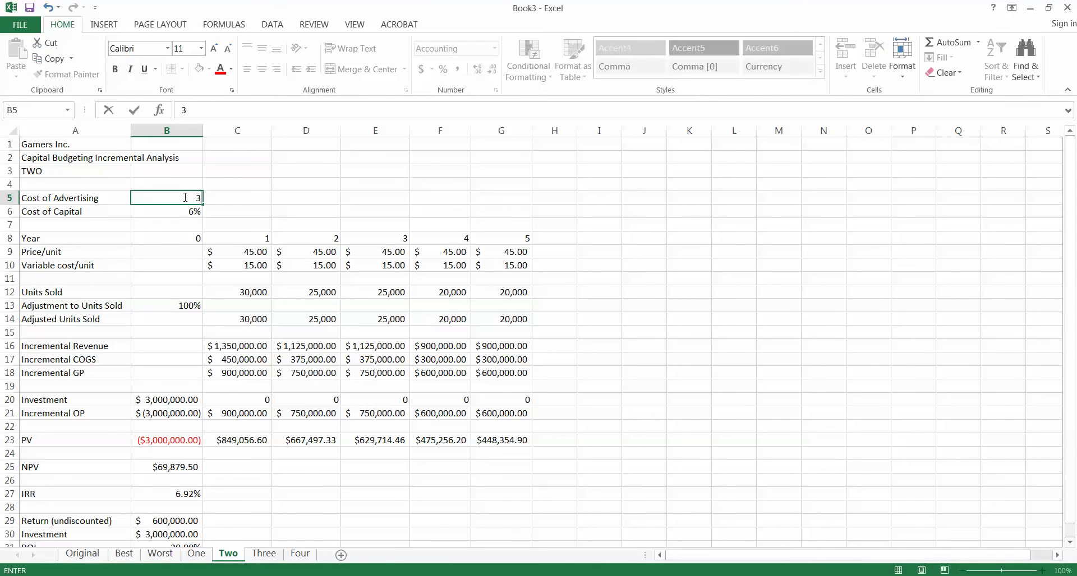
text(30000)
key(Return)
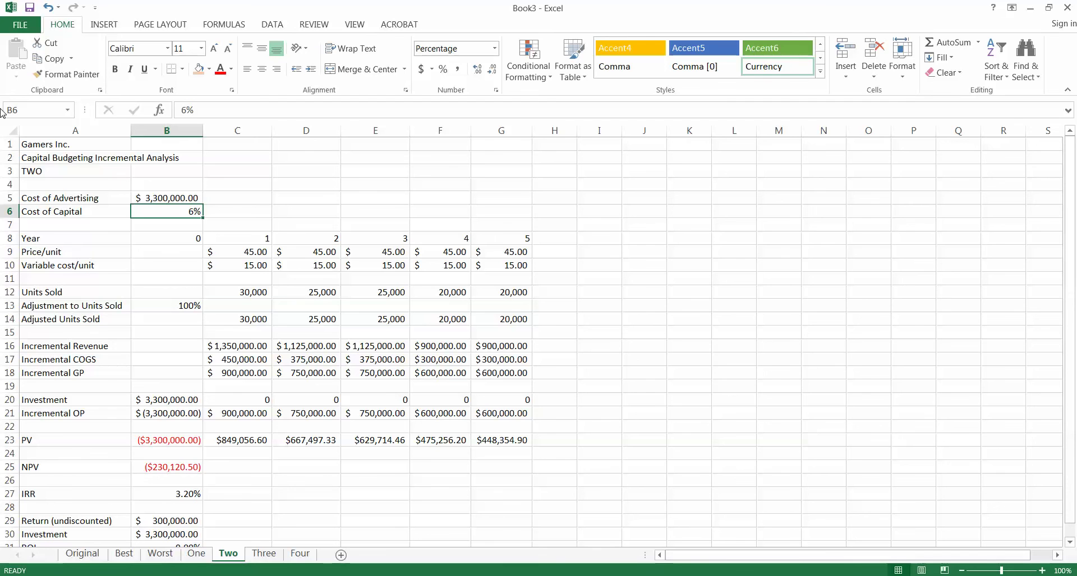
Examine the NPV, IRR and ROI on the Two sheet for the effect of the changed advertising cost
click(182, 199)
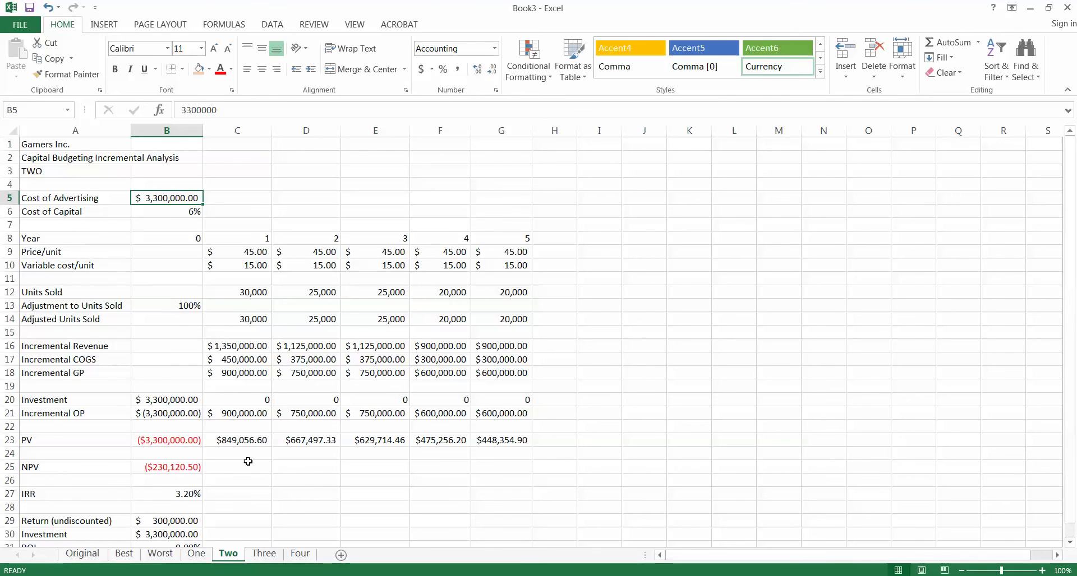
click(192, 471)
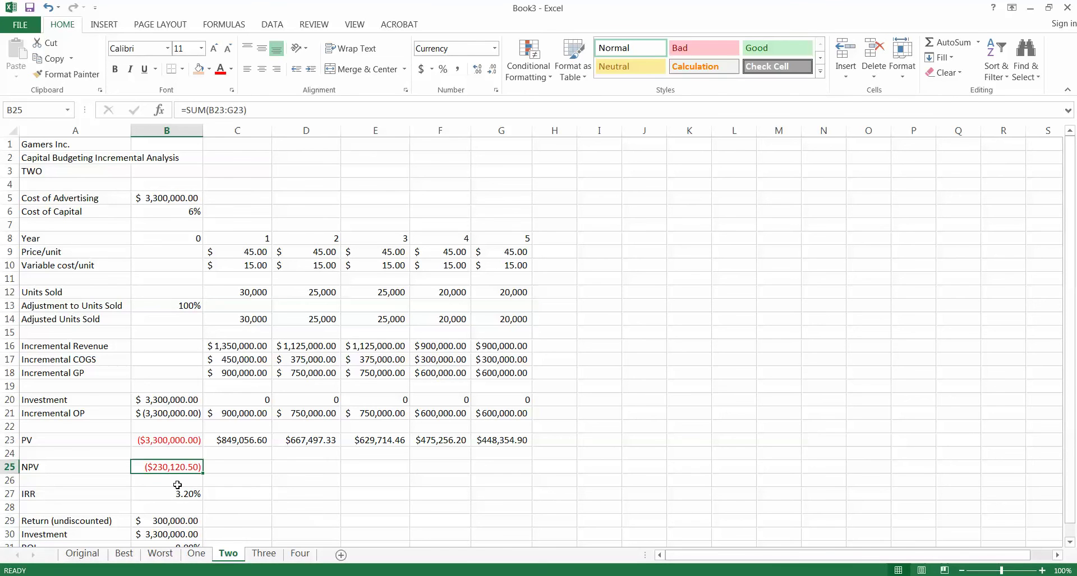
click(179, 492)
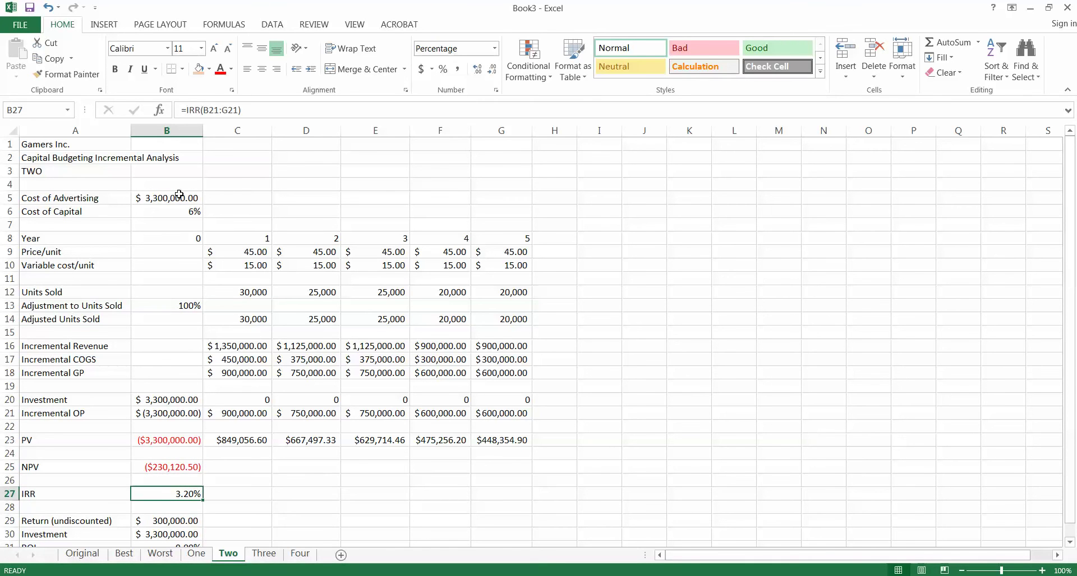
scroll(212, 470, down, 2)
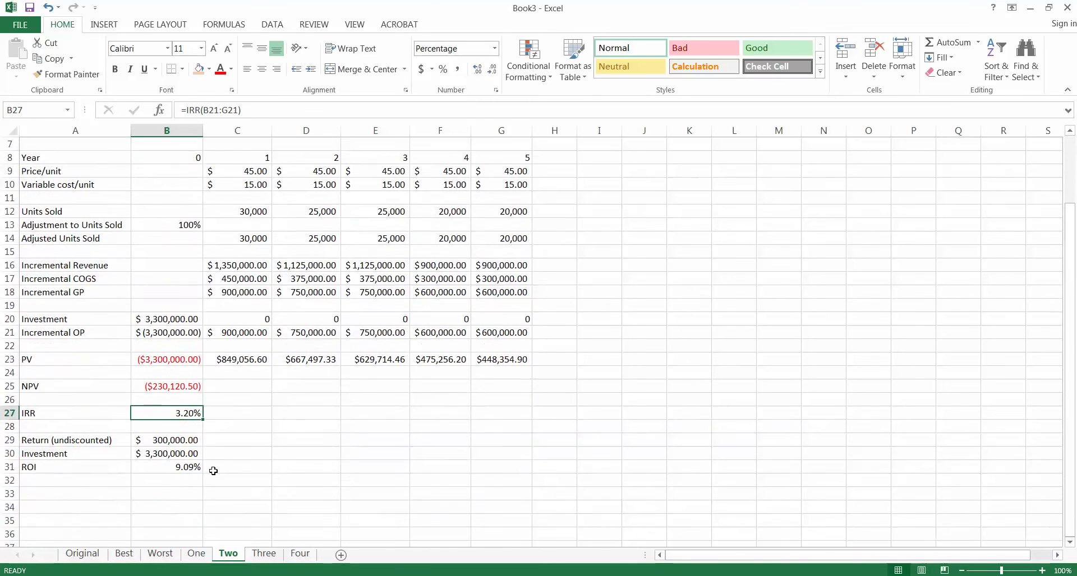
click(184, 467)
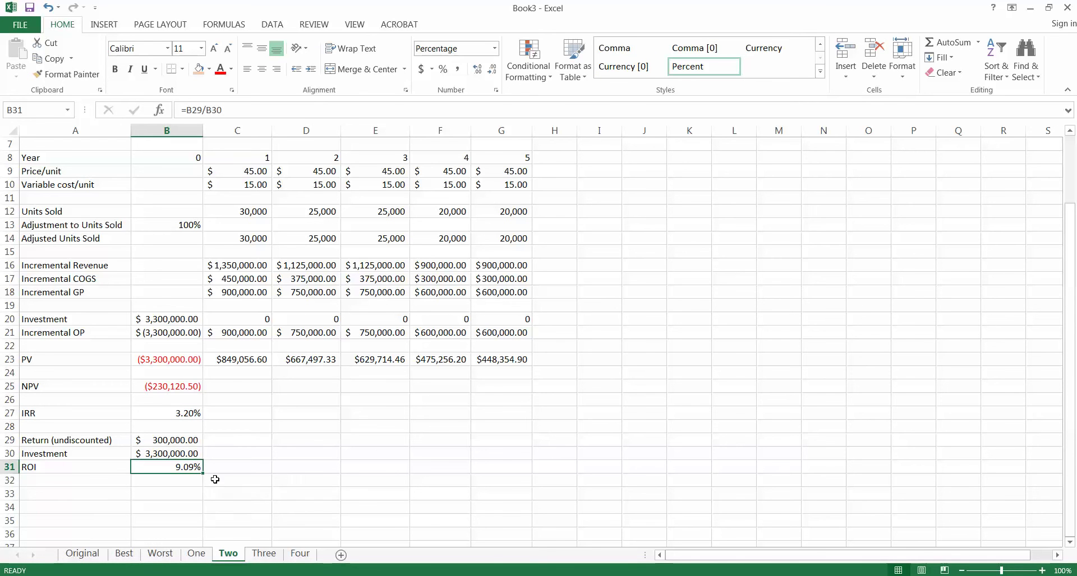
scroll(221, 490, up, 1)
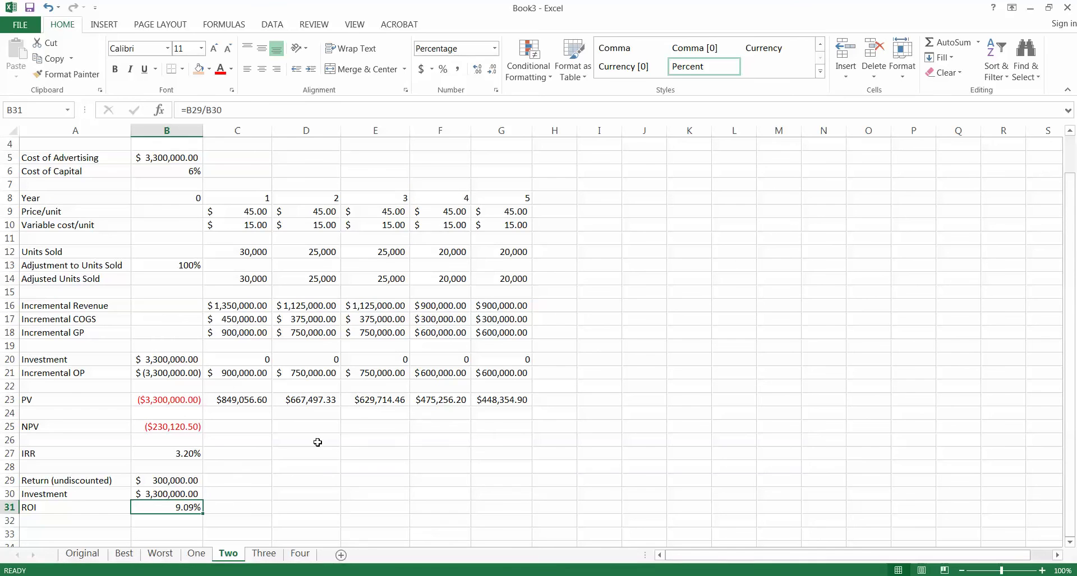
click(194, 428)
click(192, 452)
click(199, 424)
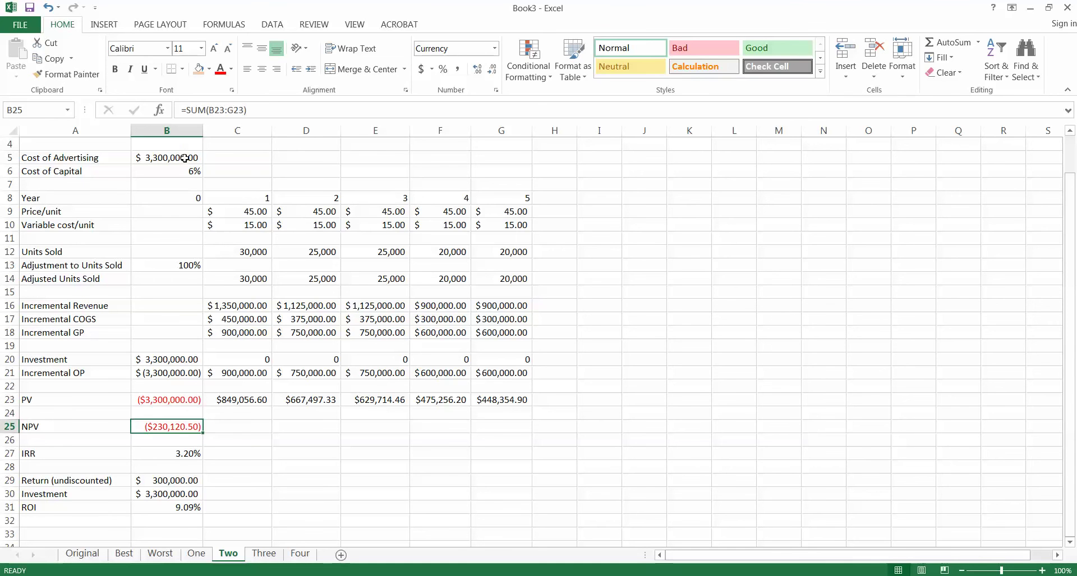
Shade the changed assumptions light orange: Cost of Advertising in B5 on the Two sheet and Cost of Capital in B6 on the One sheet
click(180, 159)
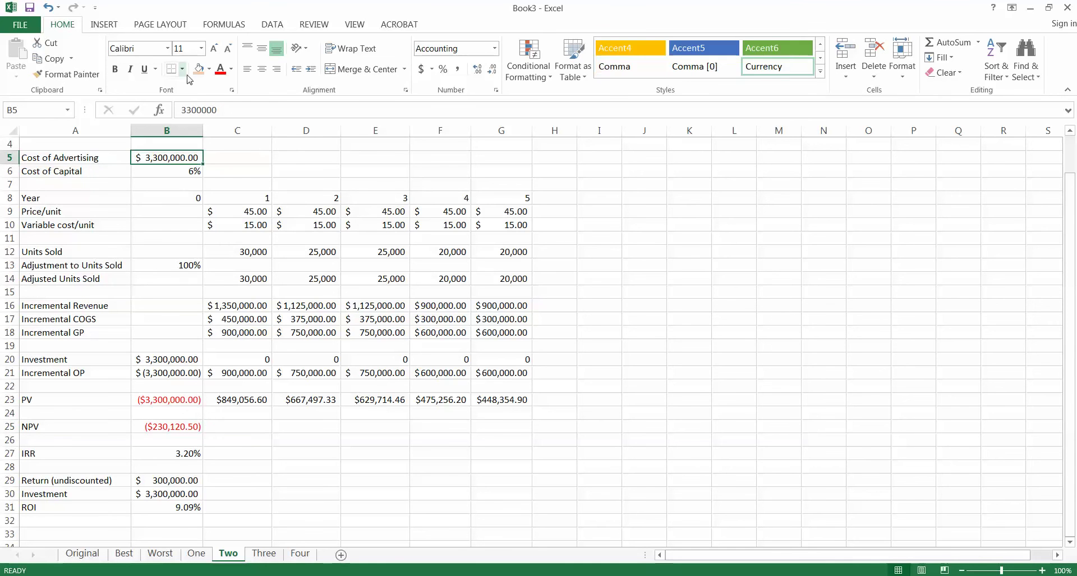
click(202, 554)
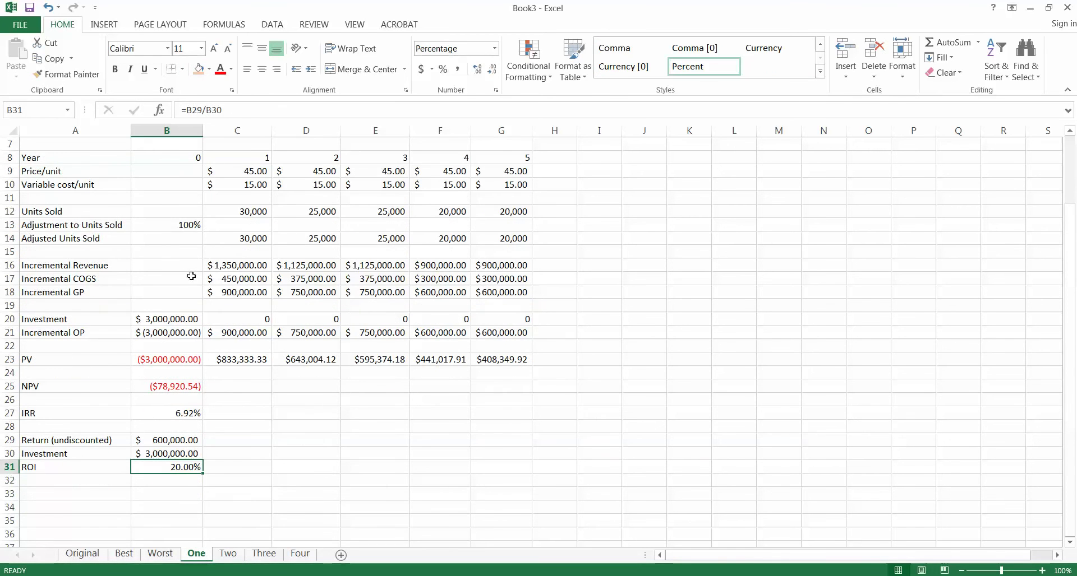
scroll(191, 275, up, 2)
click(193, 211)
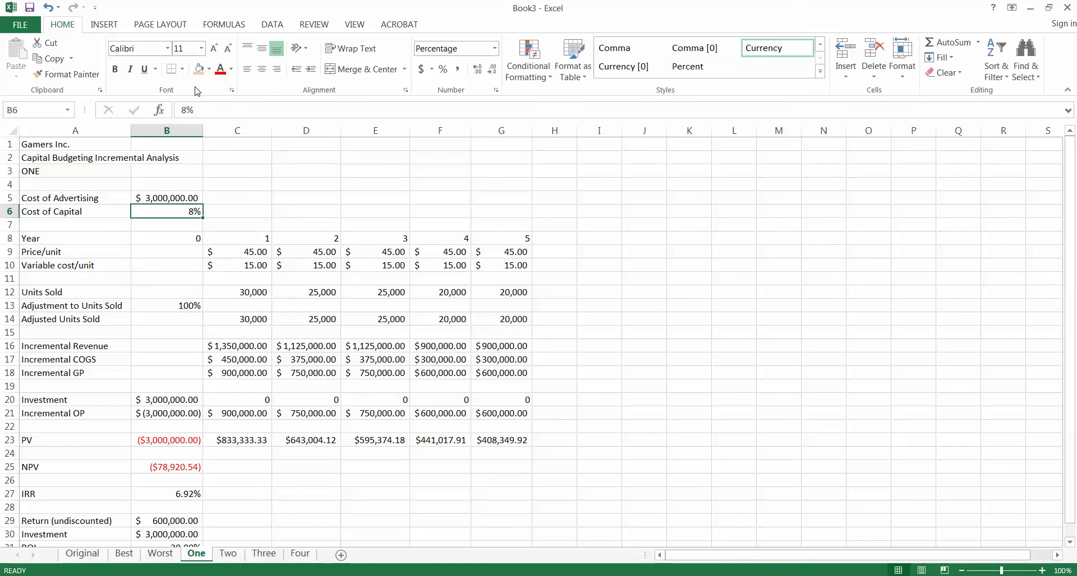
click(198, 69)
click(227, 555)
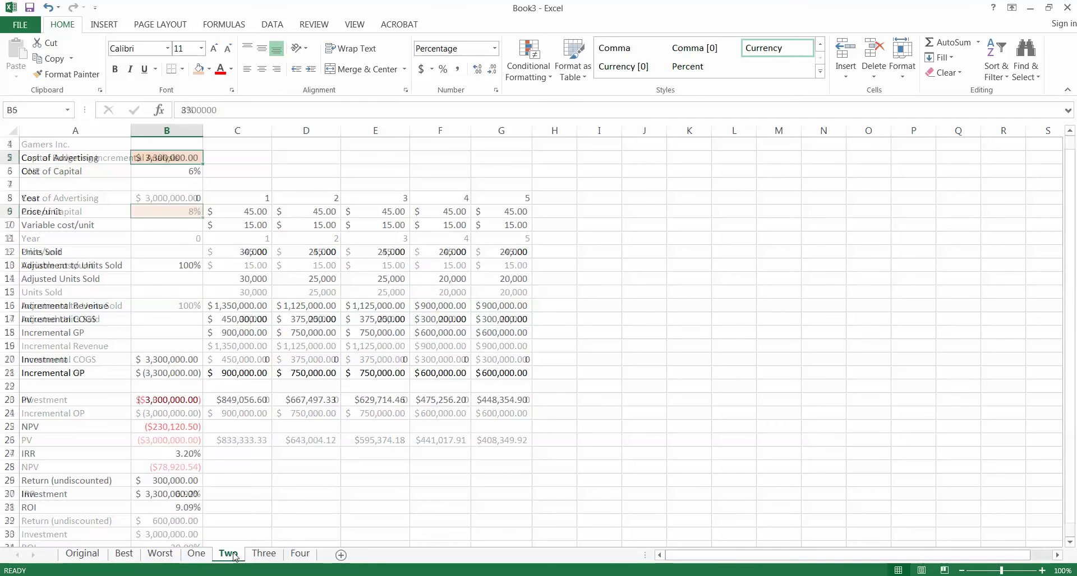
On the Three sheet, set the Price/unit to 35 for year 4 and 30 for year 5
click(261, 555)
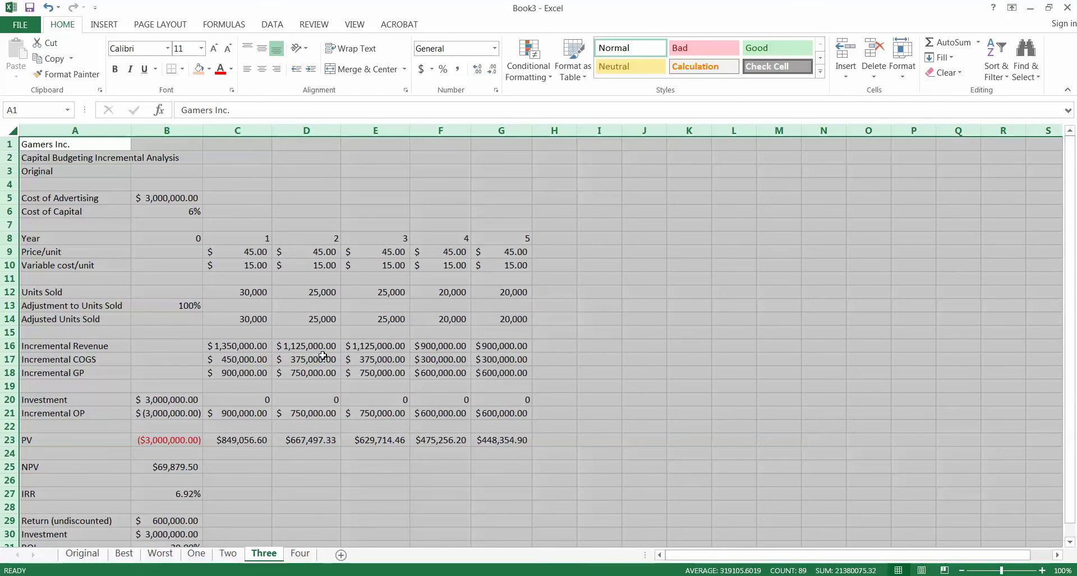
click(457, 254)
text(35)
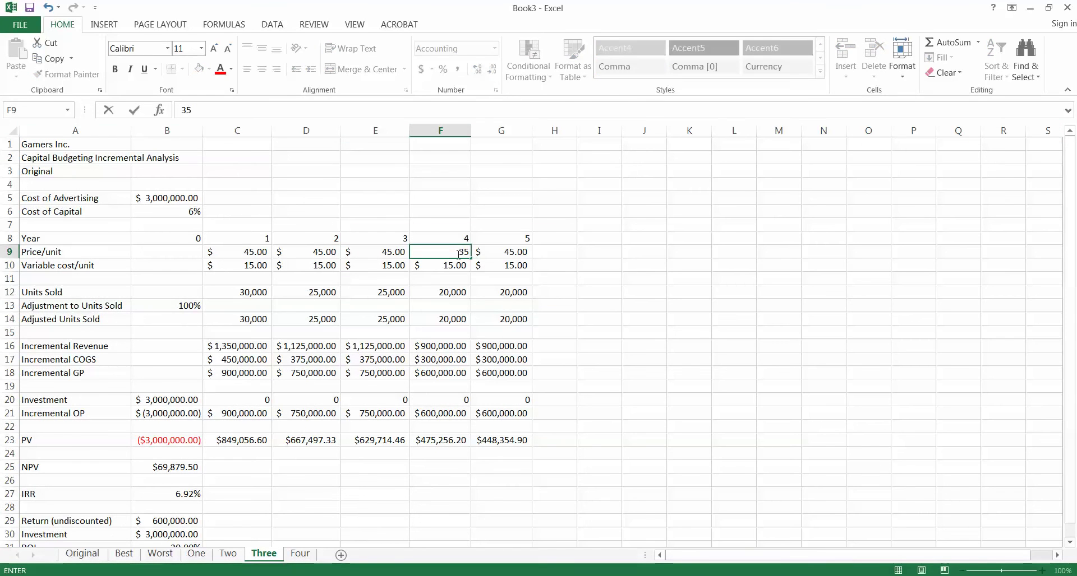
key(Return)
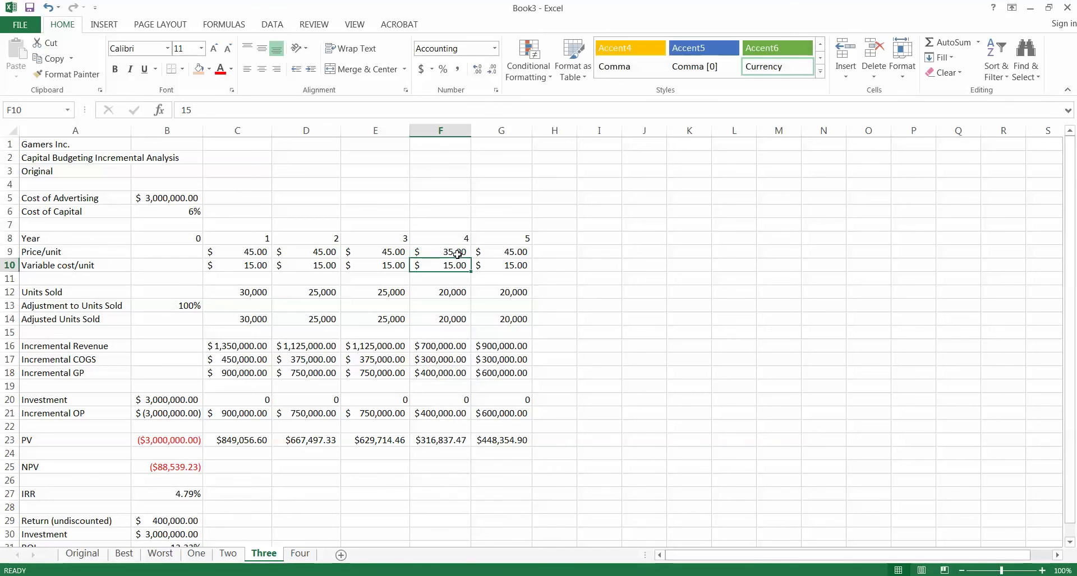
click(522, 252)
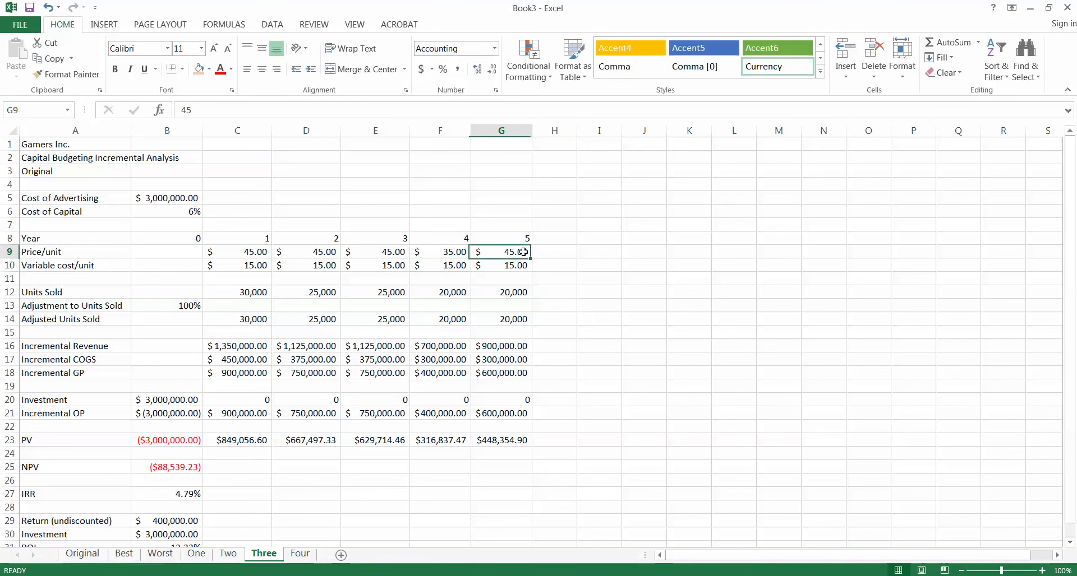
text(30)
key(Return)
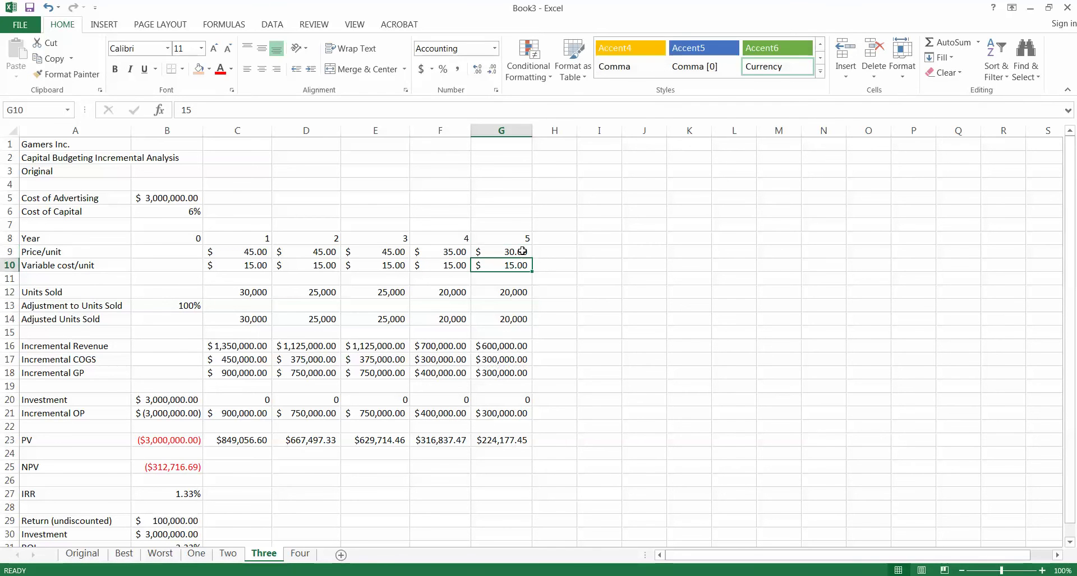
Shade the changed prices in F9:G9 of the Three sheet light orange
click(456, 253)
shift+click(489, 254)
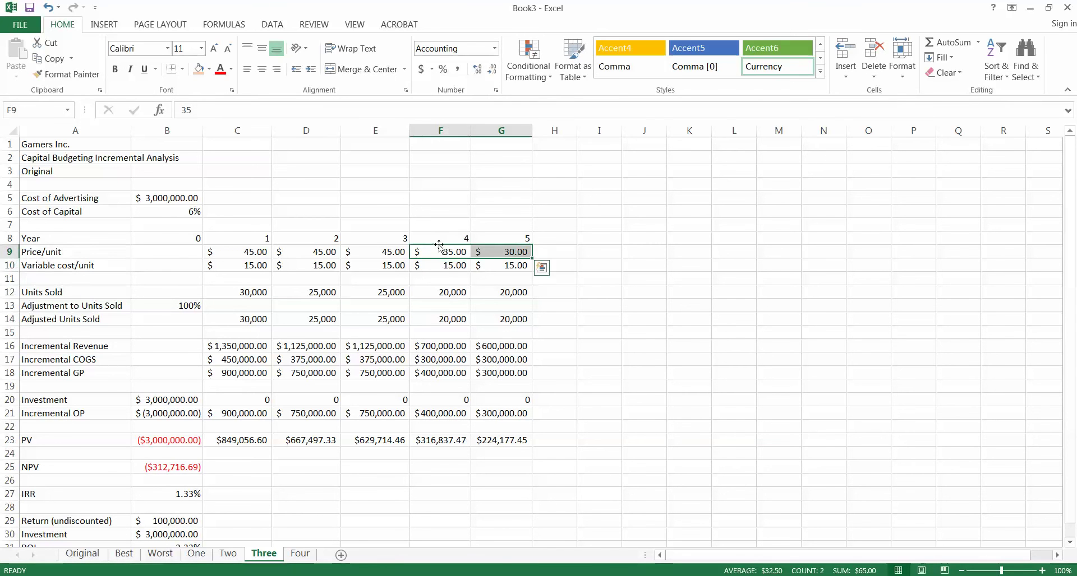
click(195, 69)
Replace the scenario label in cell A3 of the Three sheet with THREE
click(76, 169)
double_click(75, 169)
key(BackSpace)
key(BackSpace)
key(BackSpace)
key(BackSpace)
key(BackSpace)
key(BackSpace)
key(BackSpace)
key(BackSpace)
text(THREE)
key(Return)
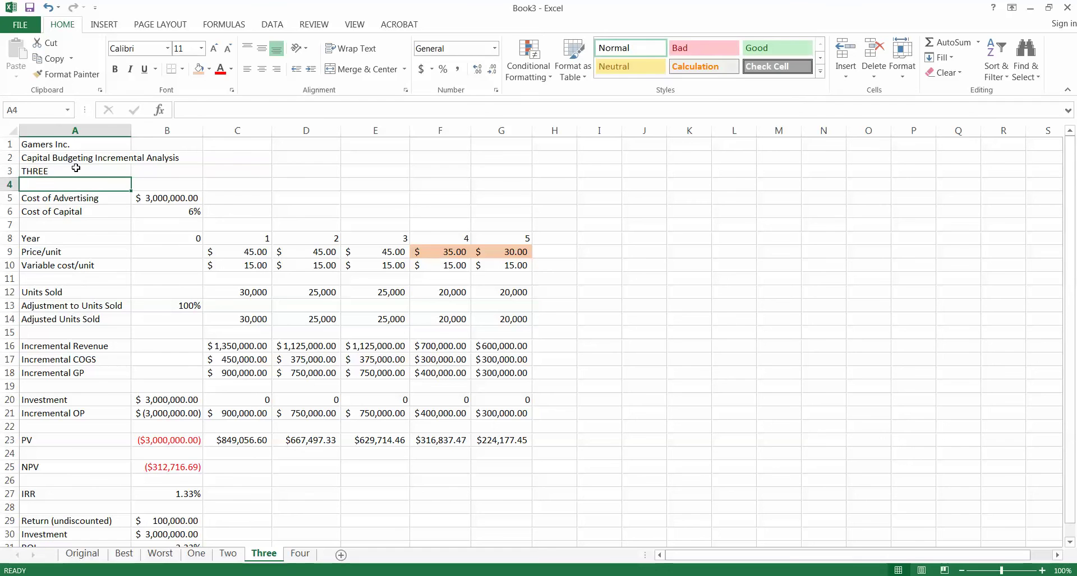
Examine the IRR and ROI on the Three sheet against the cost of capital
click(204, 509)
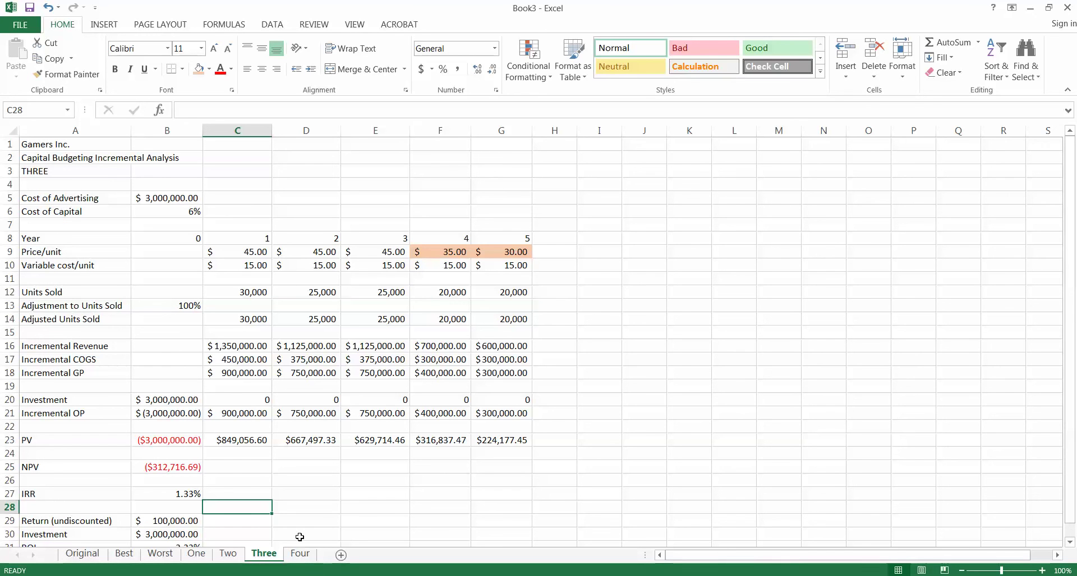
click(174, 497)
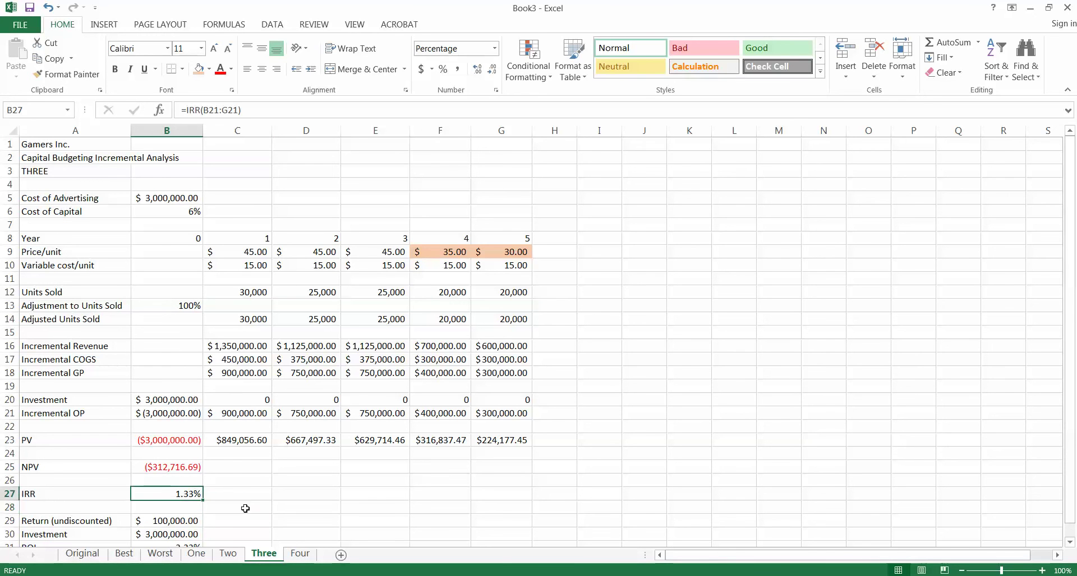
click(199, 212)
scroll(262, 485, down, 3)
click(182, 426)
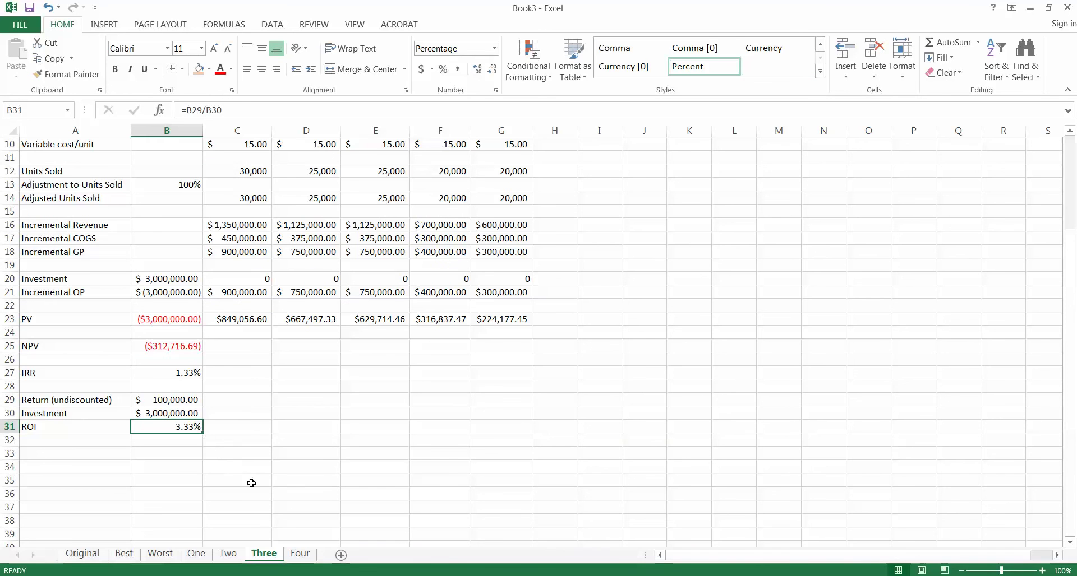
click(297, 555)
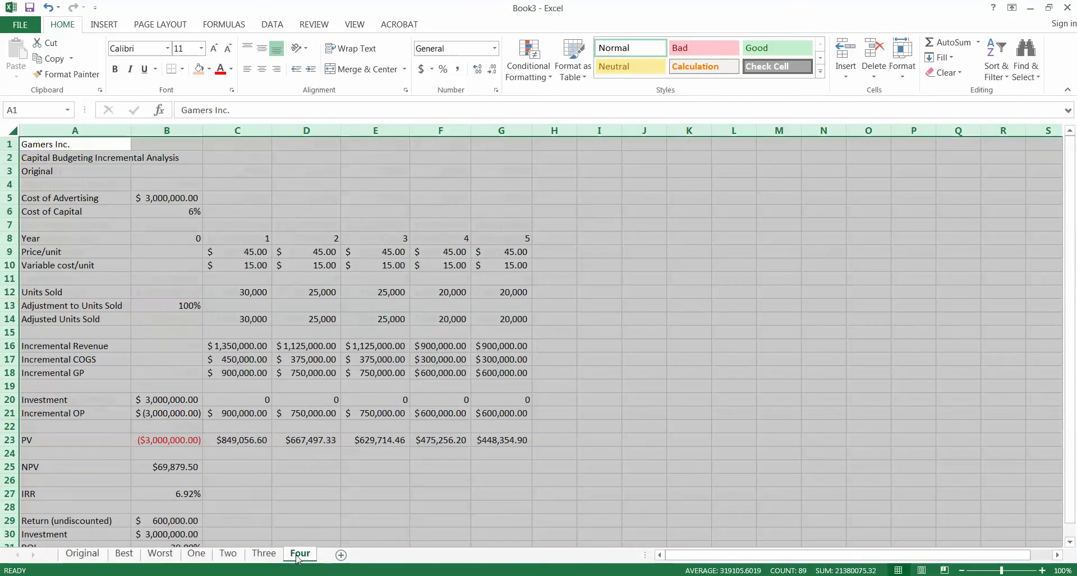
click(263, 554)
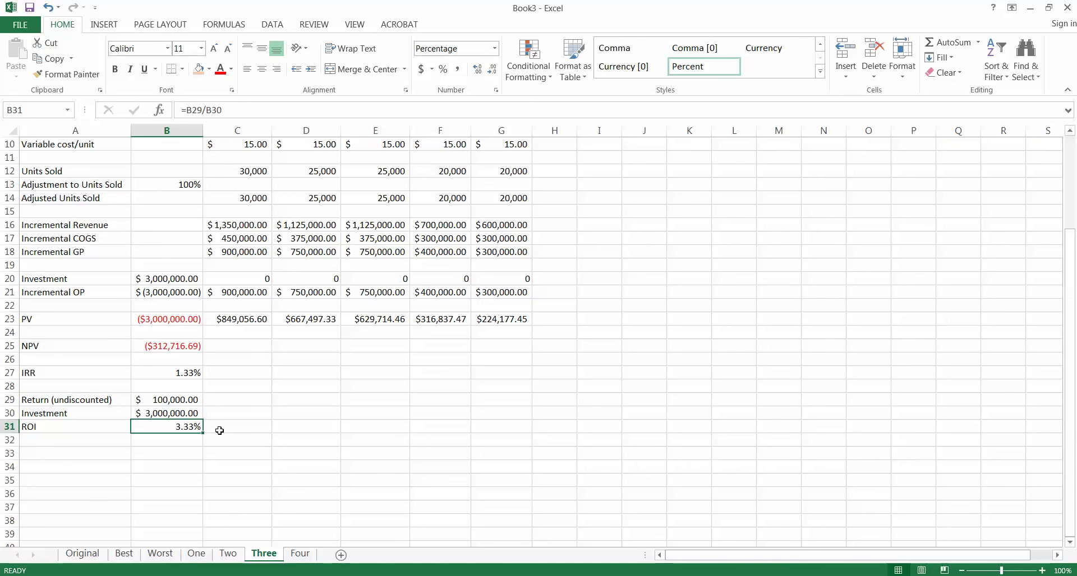
On the Four sheet, set the year 1 Variable cost/unit in cell C10 to 16.50
click(298, 554)
click(240, 505)
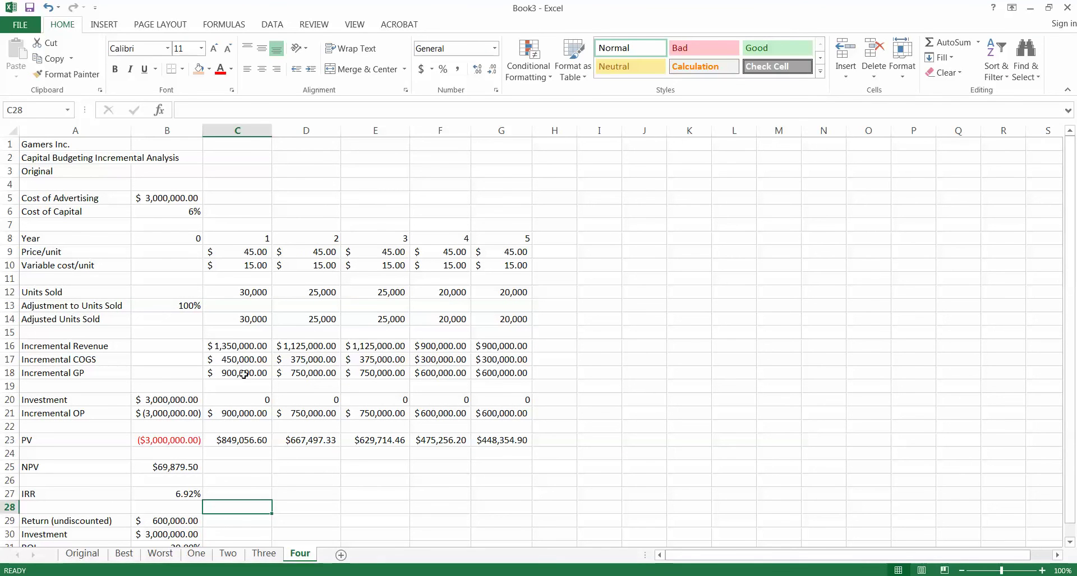
click(258, 265)
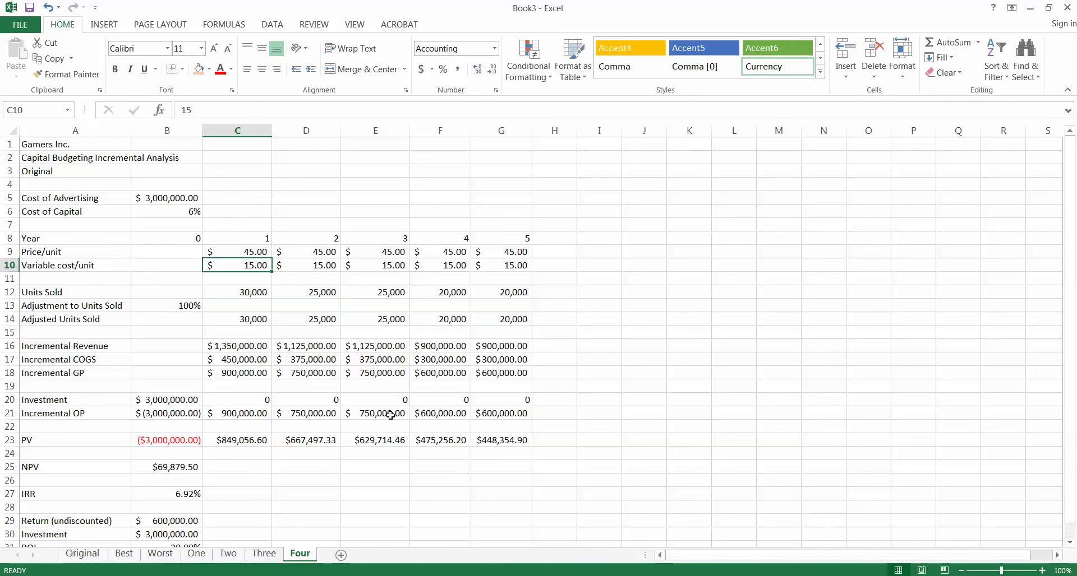
text(16.50)
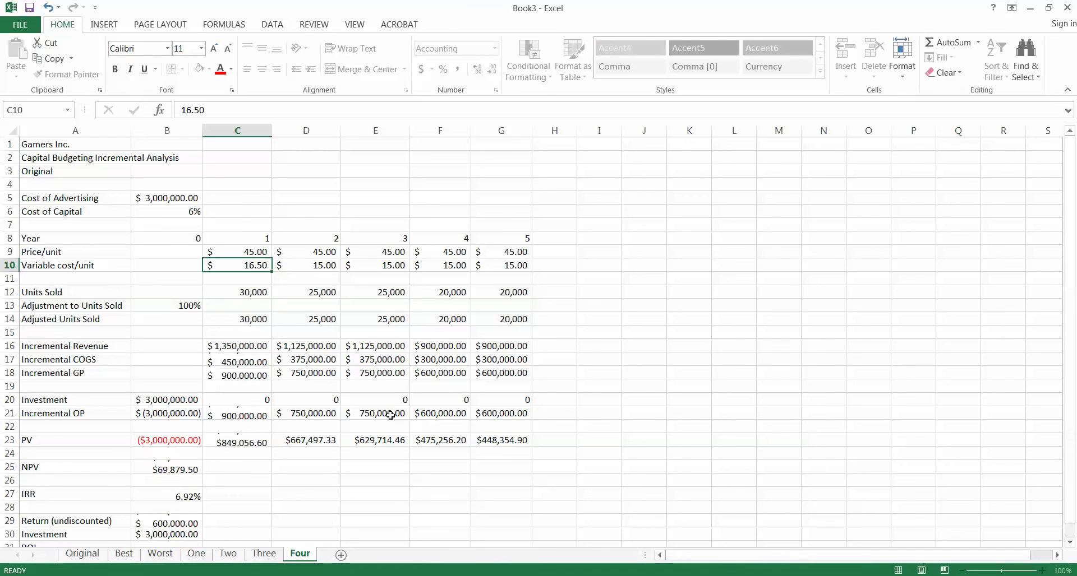
key(Return)
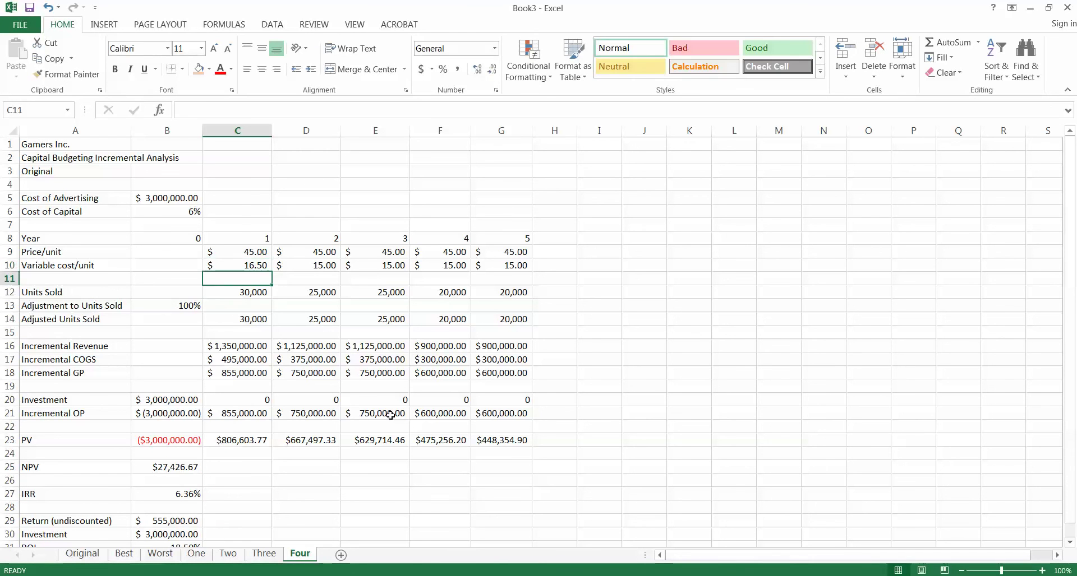
Copy the 16.50 variable cost across to year 5 and shade C10:G10 light orange
click(266, 269)
drag(271, 271, 505, 271)
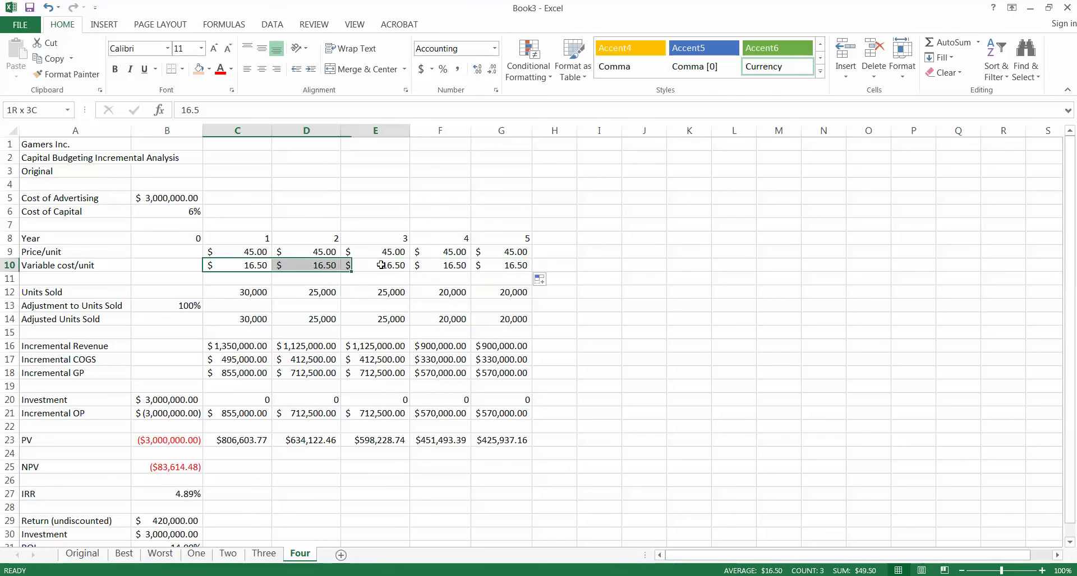
click(198, 69)
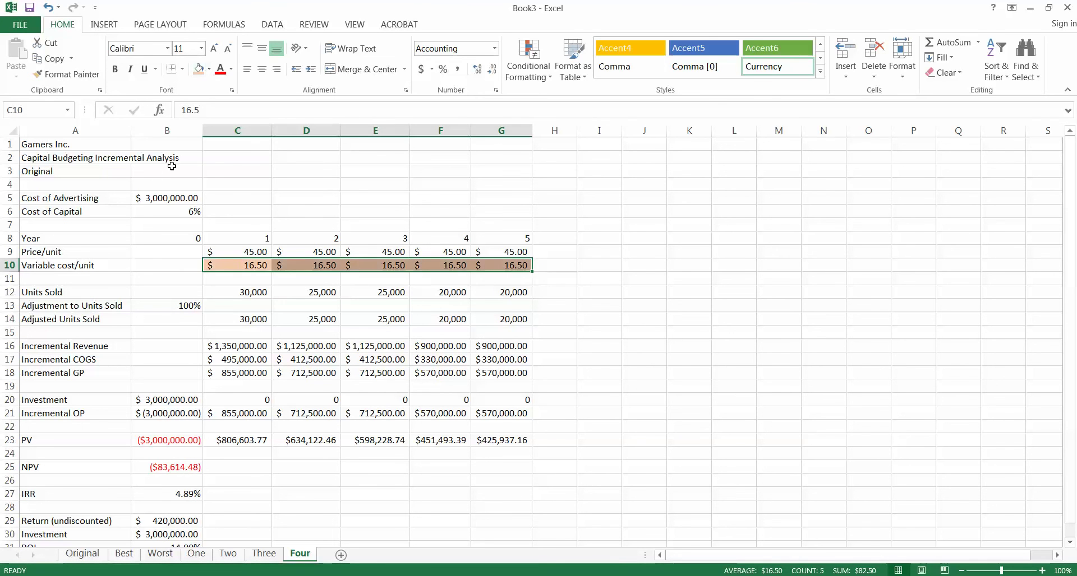
Replace the scenario label in cell A3 of the Four sheet with FOUR
click(77, 171)
text(four)
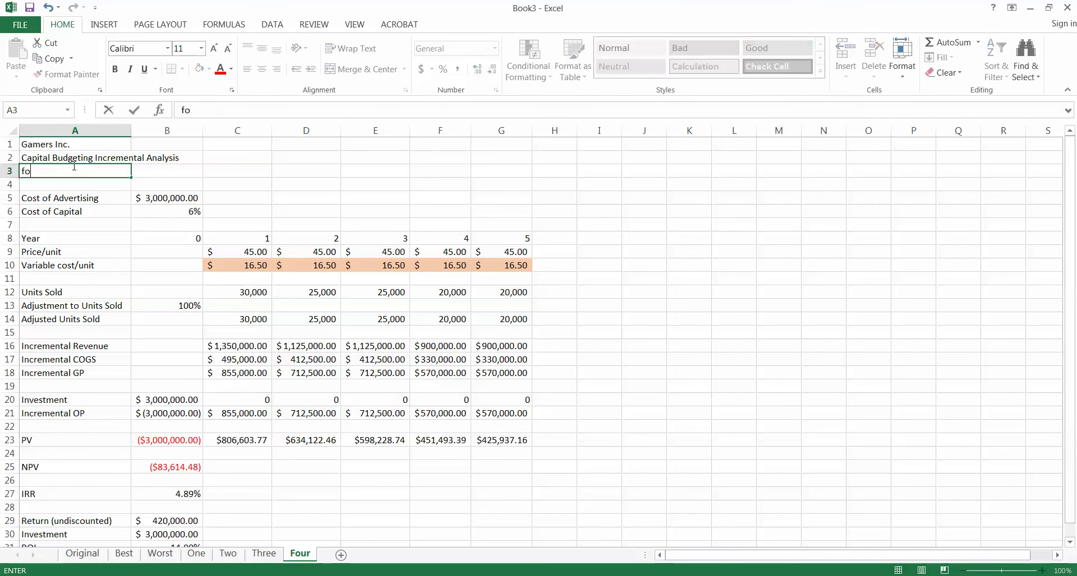
key(BackSpace)
key(BackSpace)
text(FOUR)
key(Return)
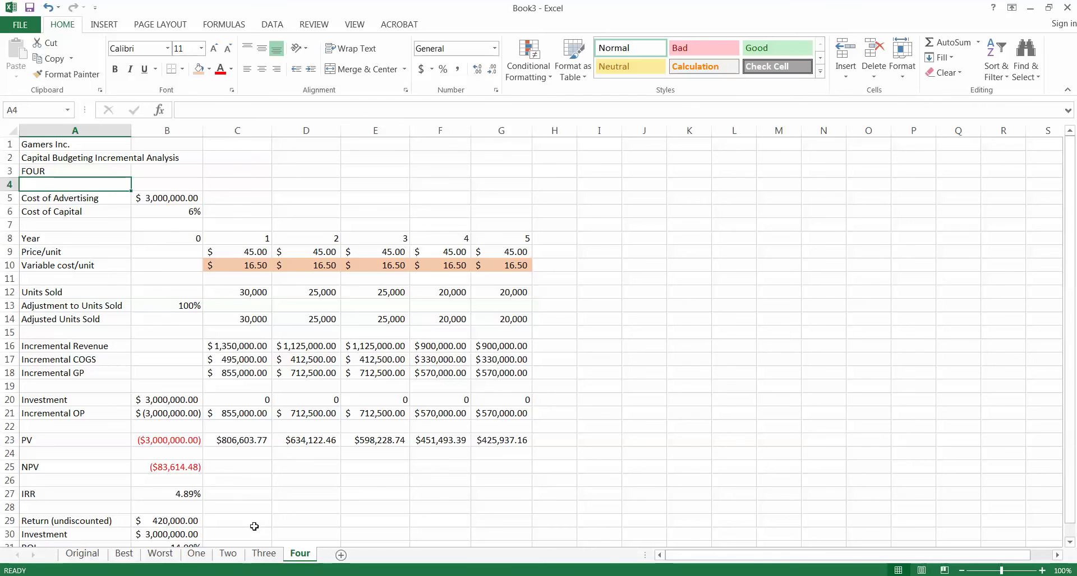
Compare the Four sheet with the Three sheet and examine its NPV, IRR and ROI for the effect of the changed variable cost
click(263, 554)
scroll(303, 505, up, 3)
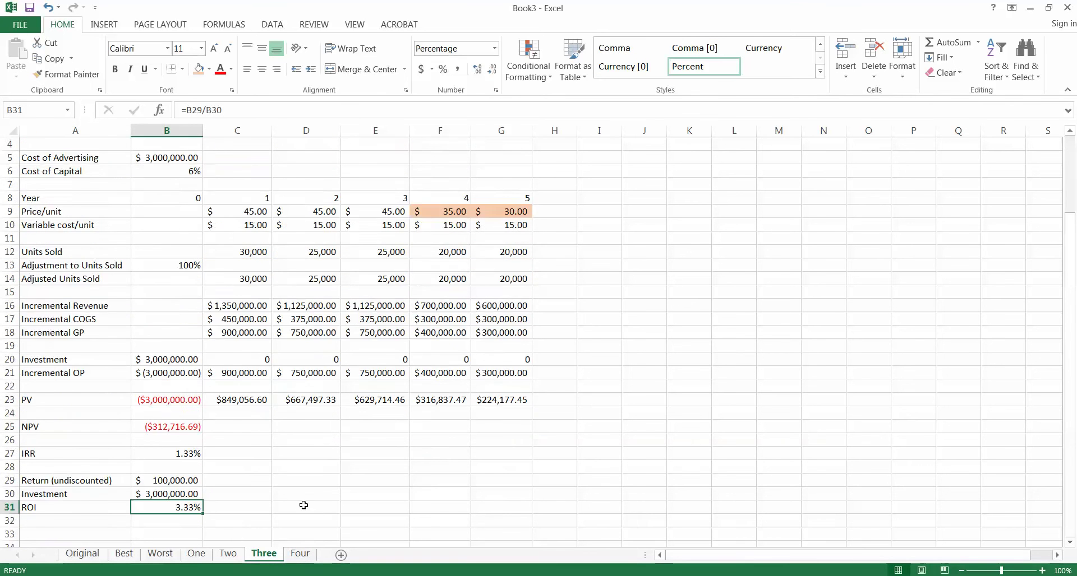
click(306, 554)
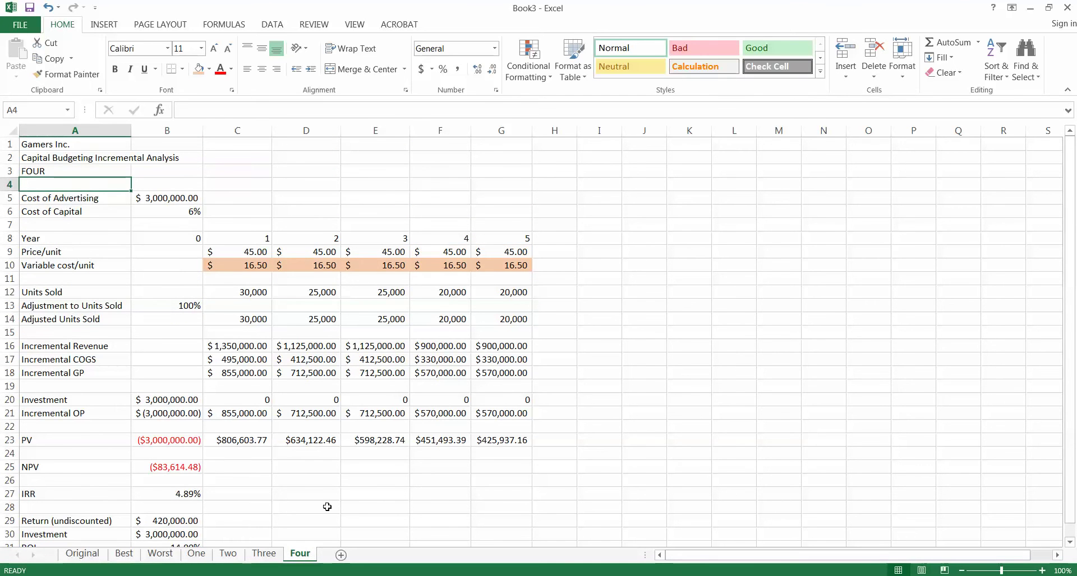
scroll(325, 506, down, 2)
click(192, 387)
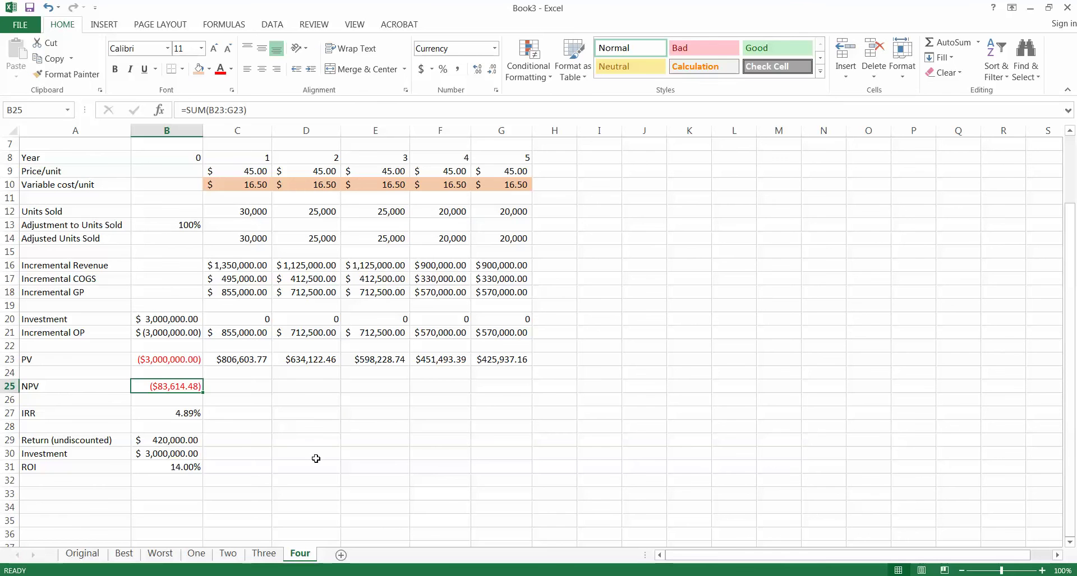
click(183, 412)
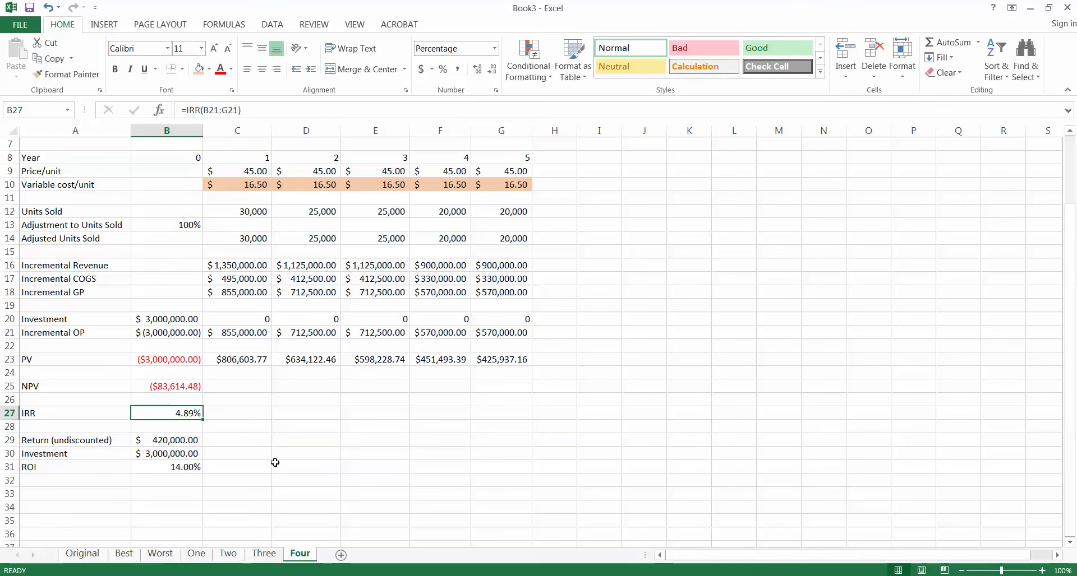
scroll(208, 244, up, 2)
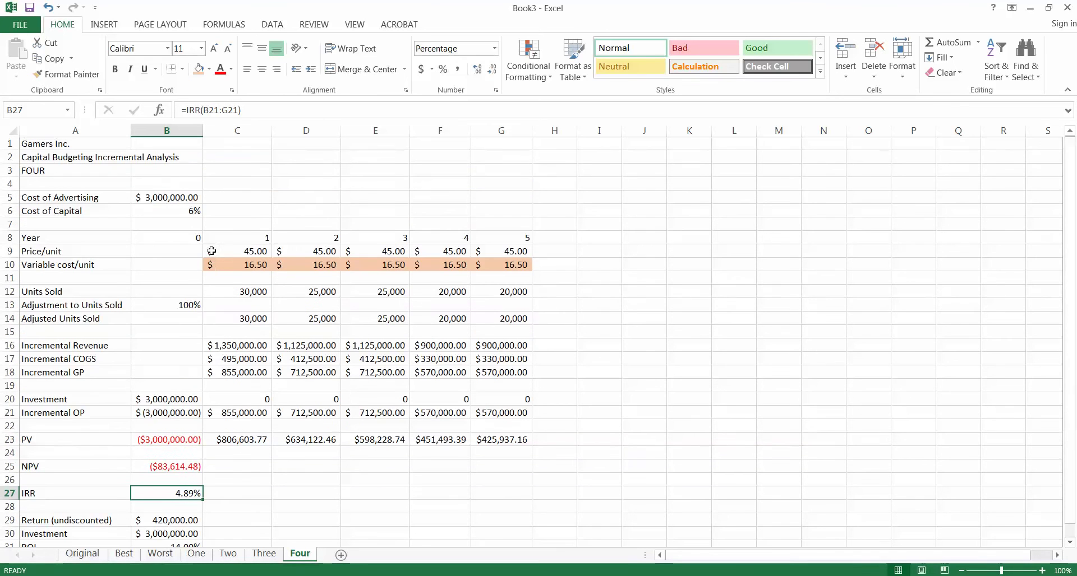
scroll(216, 248, down, 2)
click(185, 468)
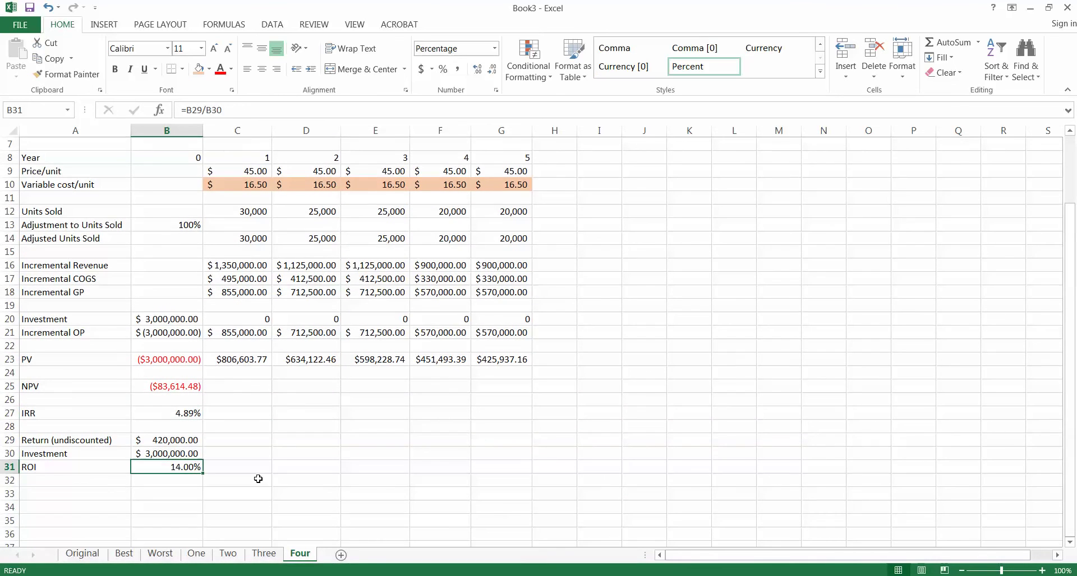